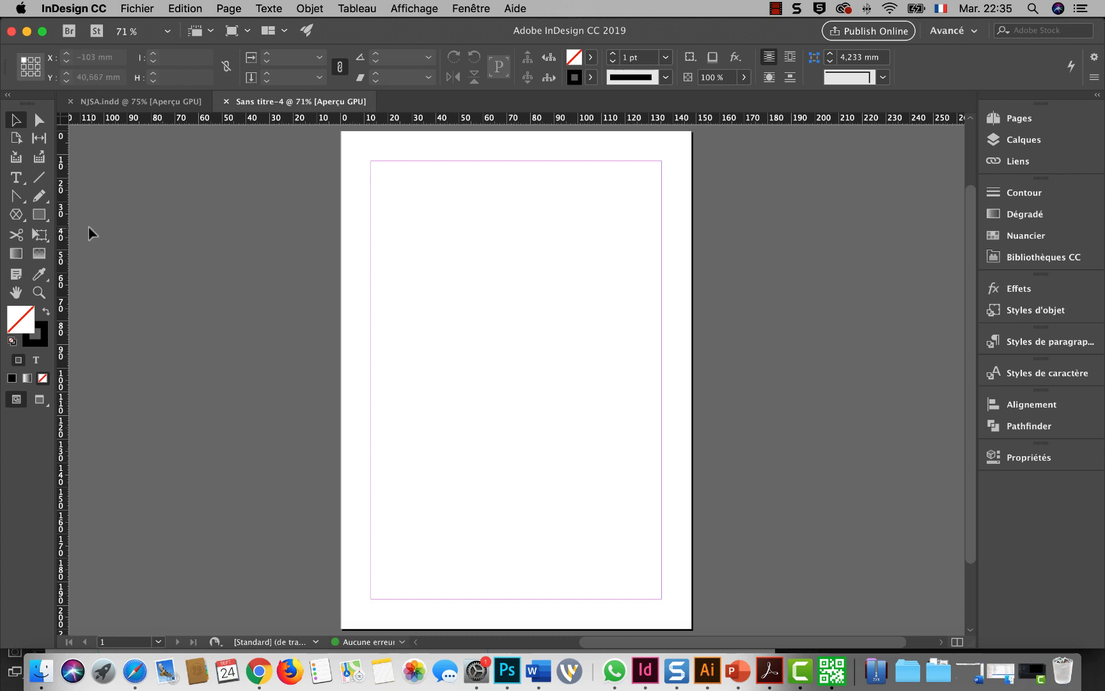
Draw a rectangle about 65 mm wide and 32.7 mm high in the page's upper half and enable its corner editing
{"action": "left_click", "coordinate": [40, 217]}
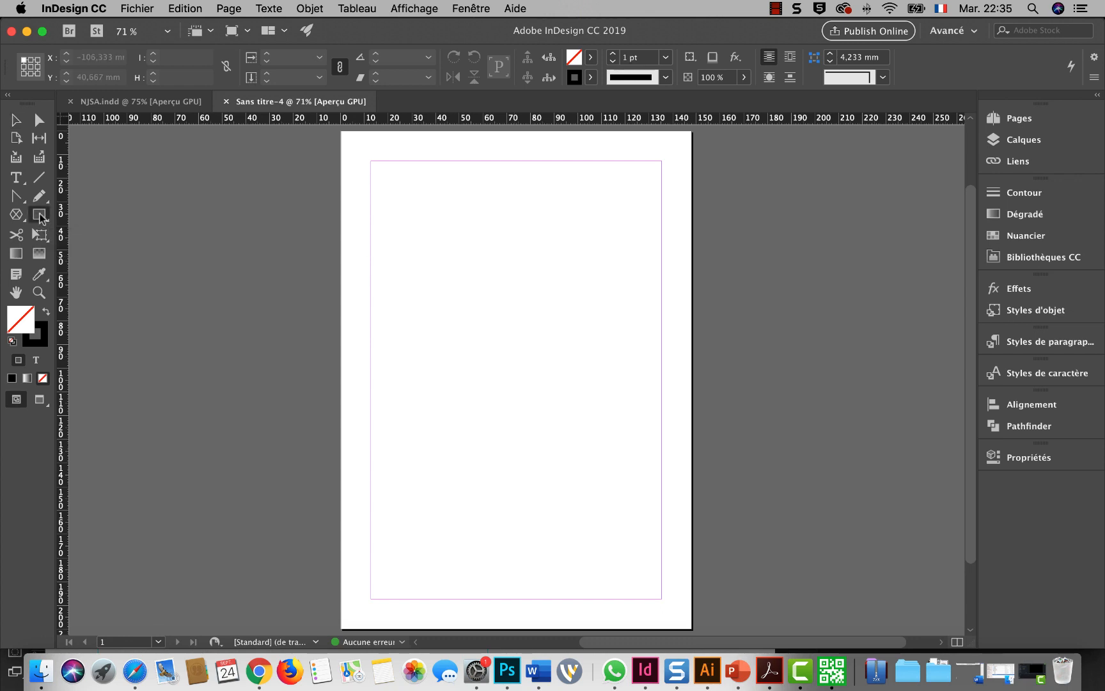
{"action": "left_click_drag", "start_coordinate": [417, 209], "coordinate": [570, 286]}
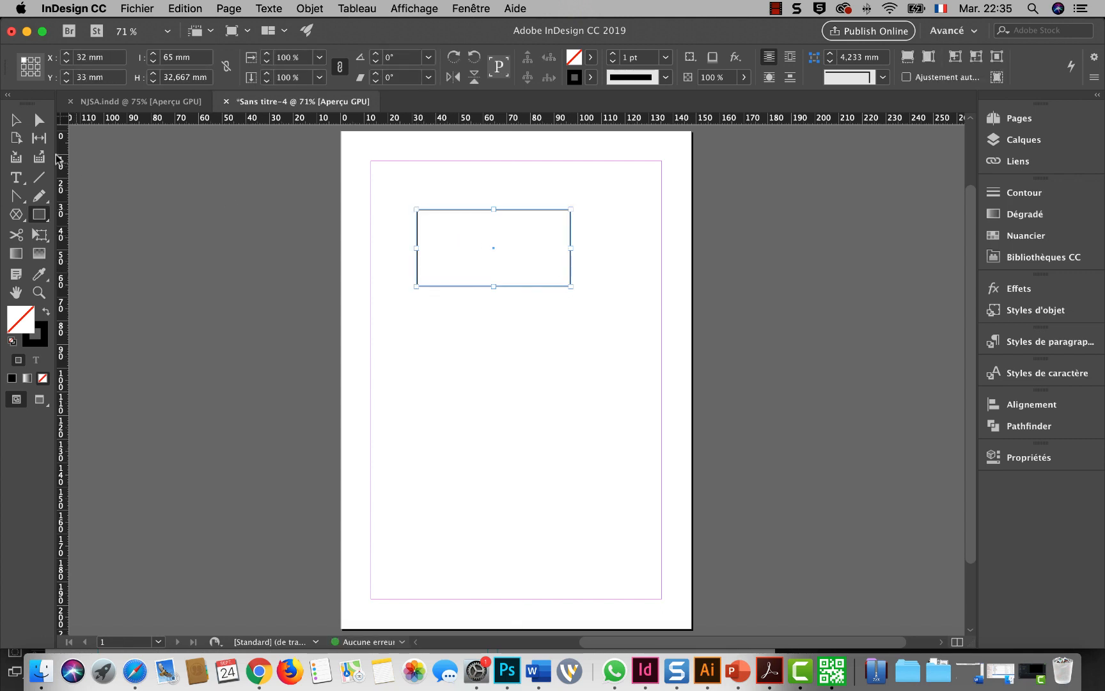
{"action": "left_click", "coordinate": [16, 120]}
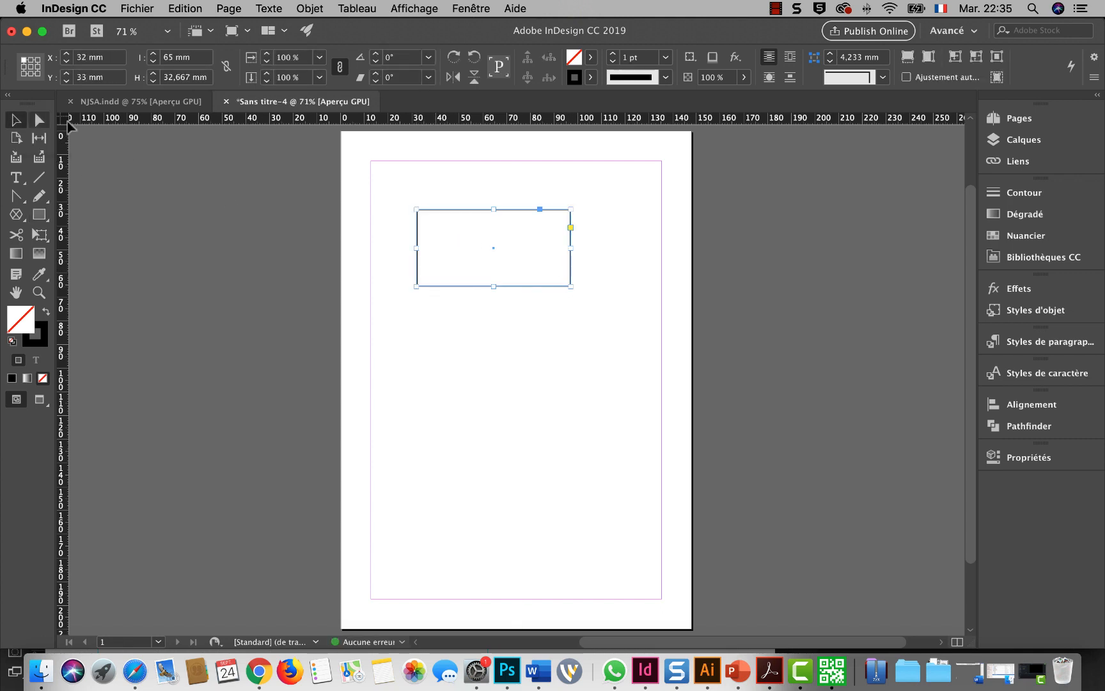
{"action": "left_click", "coordinate": [570, 227]}
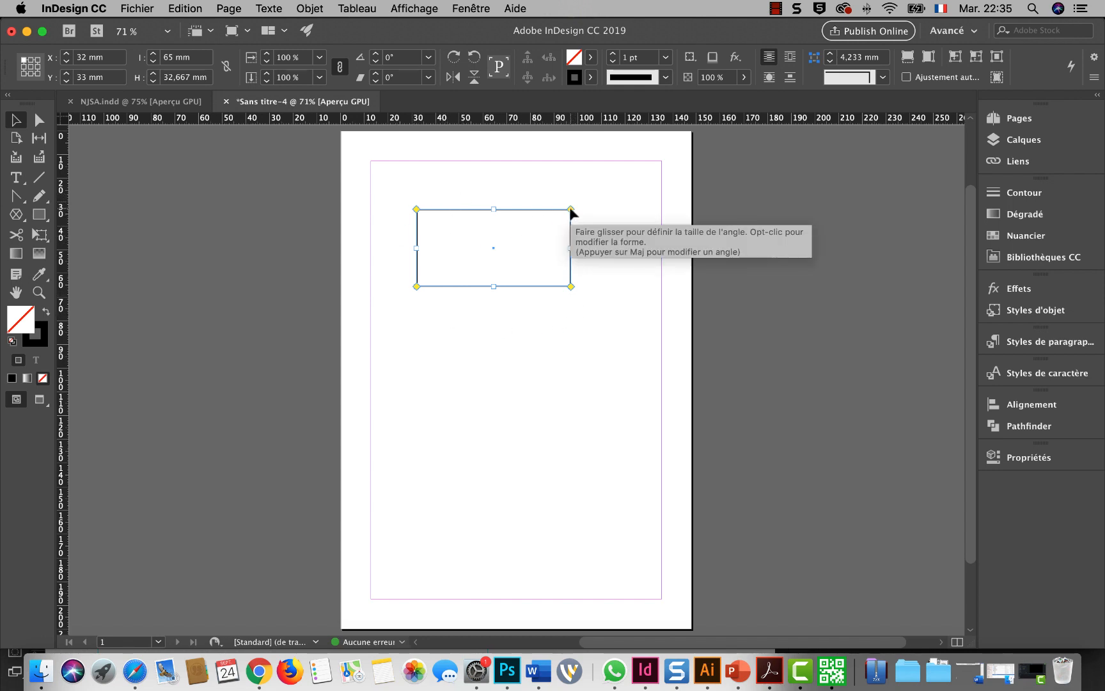
Try rounding all four corners of the rectangle together and undo the rounding
{"action": "left_click_drag", "start_coordinate": [569, 206], "coordinate": [519, 206]}
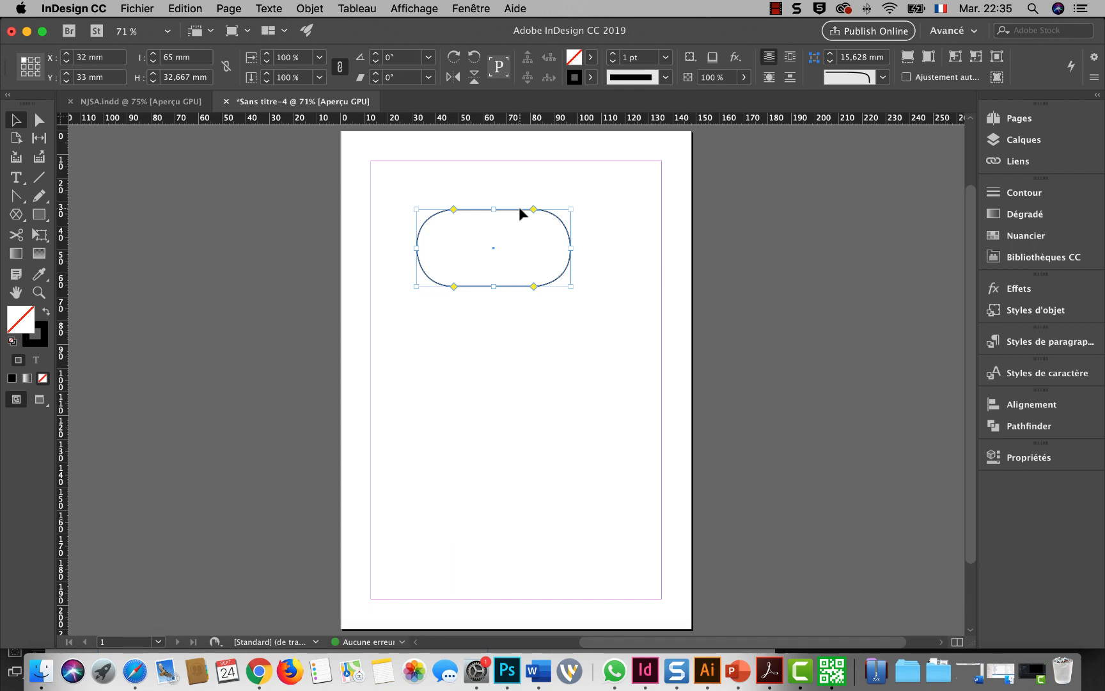
{"action": "key", "text": "super+z"}
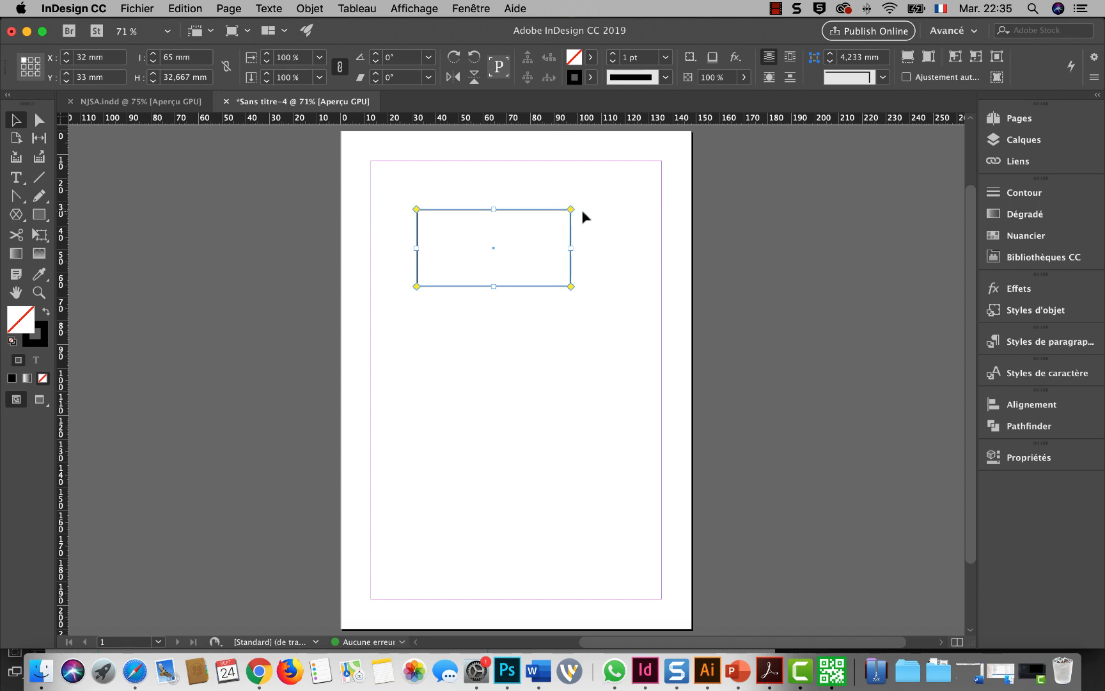
Round only the rectangle's upper-right corner and its diagonally opposite lower-left corner, one at a time
{"action": "key", "text": "shift"}
{"action": "left_click_drag", "start_coordinate": [569, 208], "coordinate": [515, 206]}
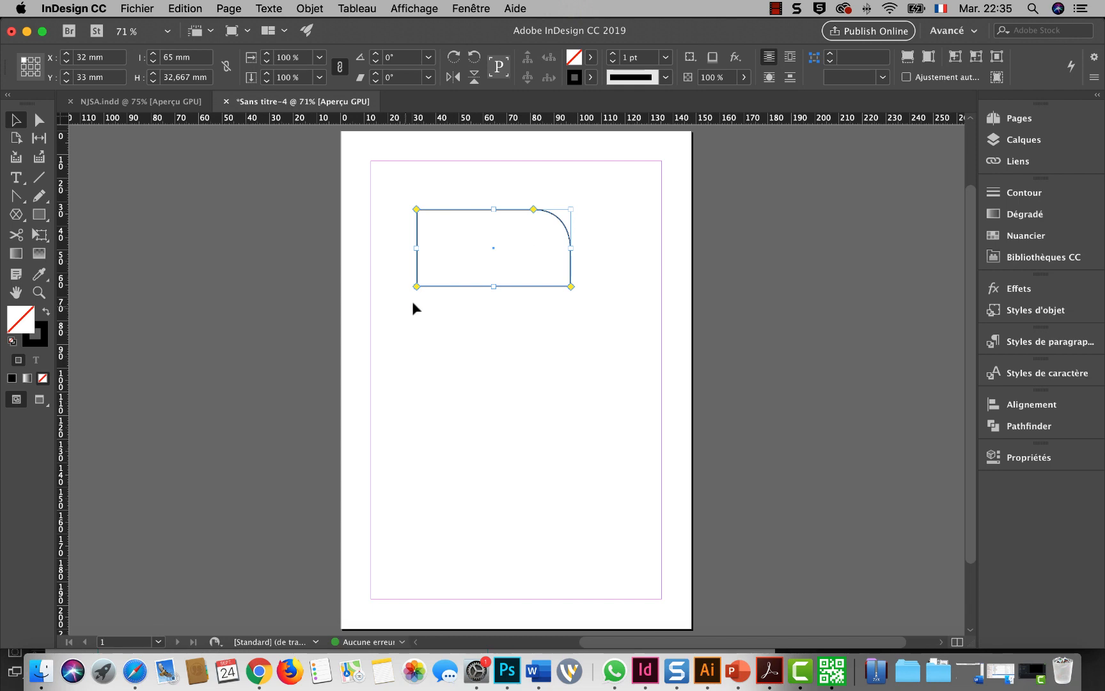
{"action": "key", "text": "shift"}
{"action": "left_click_drag", "start_coordinate": [417, 288], "coordinate": [506, 284]}
{"action": "key", "text": "shift"}
{"action": "mouse_move", "coordinate": [450, 286]}
{"action": "left_mouse_down"}
{"action": "mouse_move", "coordinate": [436, 283]}
{"action": "mouse_move", "coordinate": [447, 284]}
{"action": "left_mouse_up"}
Set the rectangle's corner size to 20 mm and deselect the shape
{"action": "left_click", "coordinate": [860, 57]}
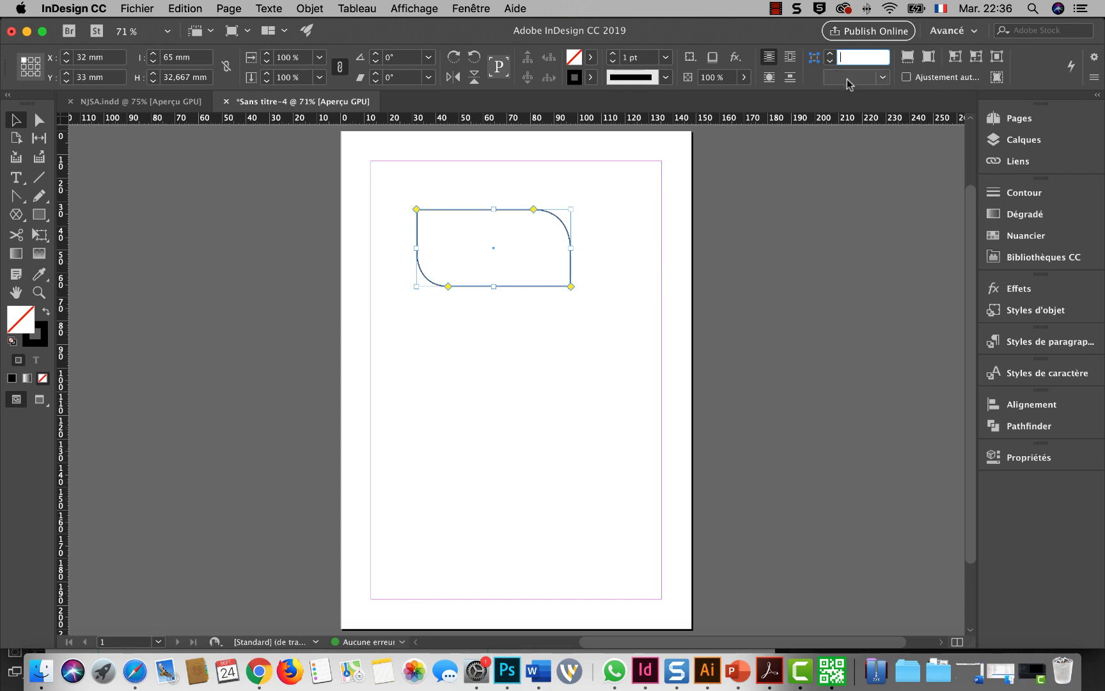
{"action": "type", "text": "20"}
{"action": "key", "text": "Return"}
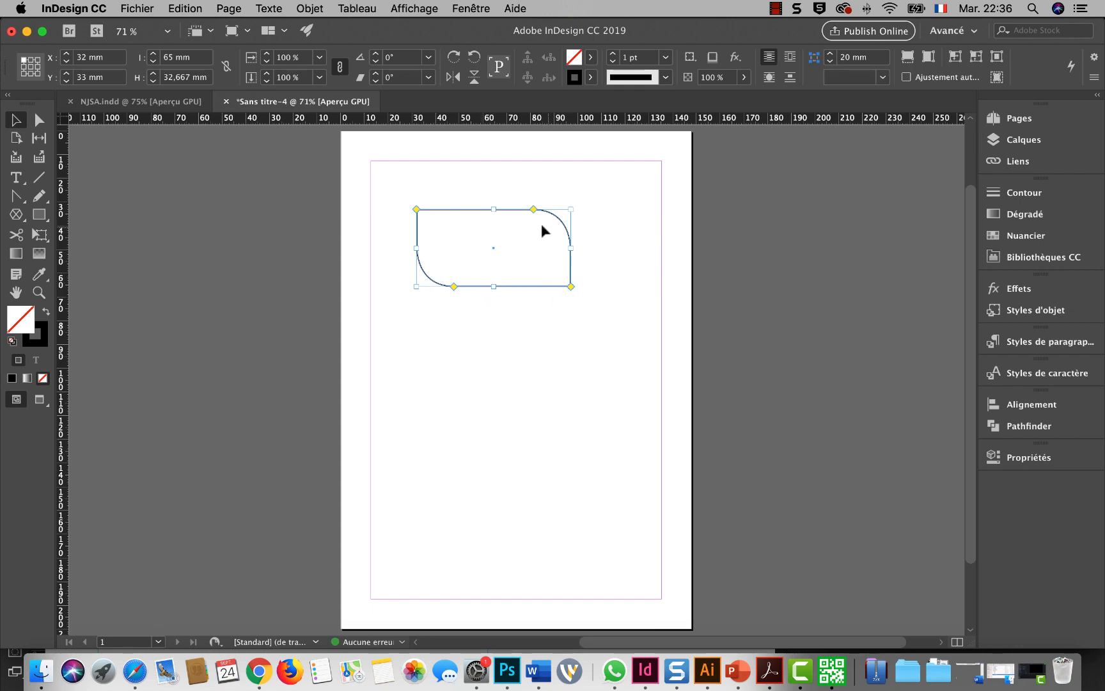
{"action": "mouse_move", "coordinate": [532, 208]}
{"action": "left_mouse_down"}
{"action": "mouse_move", "coordinate": [521, 207]}
{"action": "mouse_move", "coordinate": [533, 209]}
{"action": "left_mouse_up"}
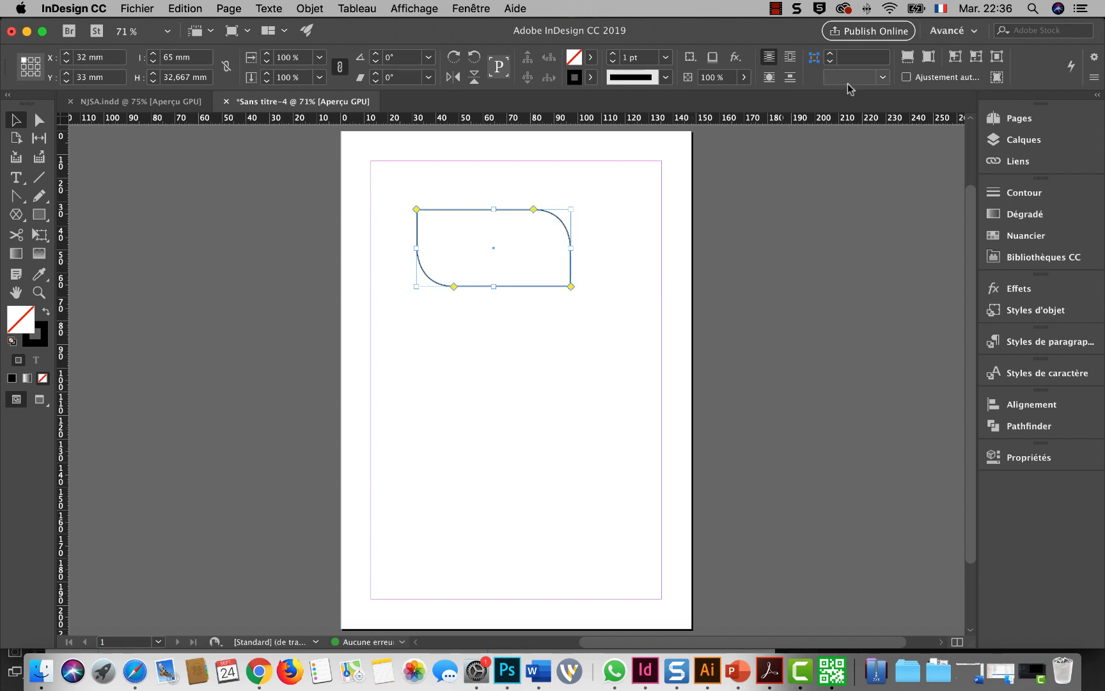
{"action": "left_click", "coordinate": [852, 57]}
{"action": "type", "text": "20"}
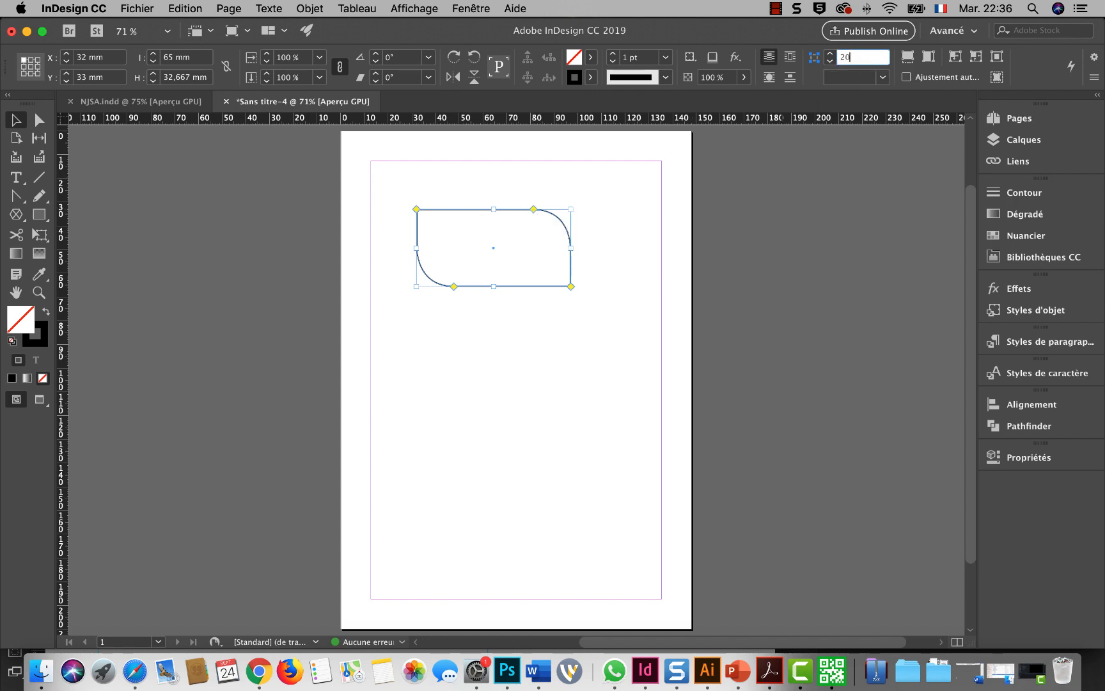
{"action": "key", "text": "Return"}
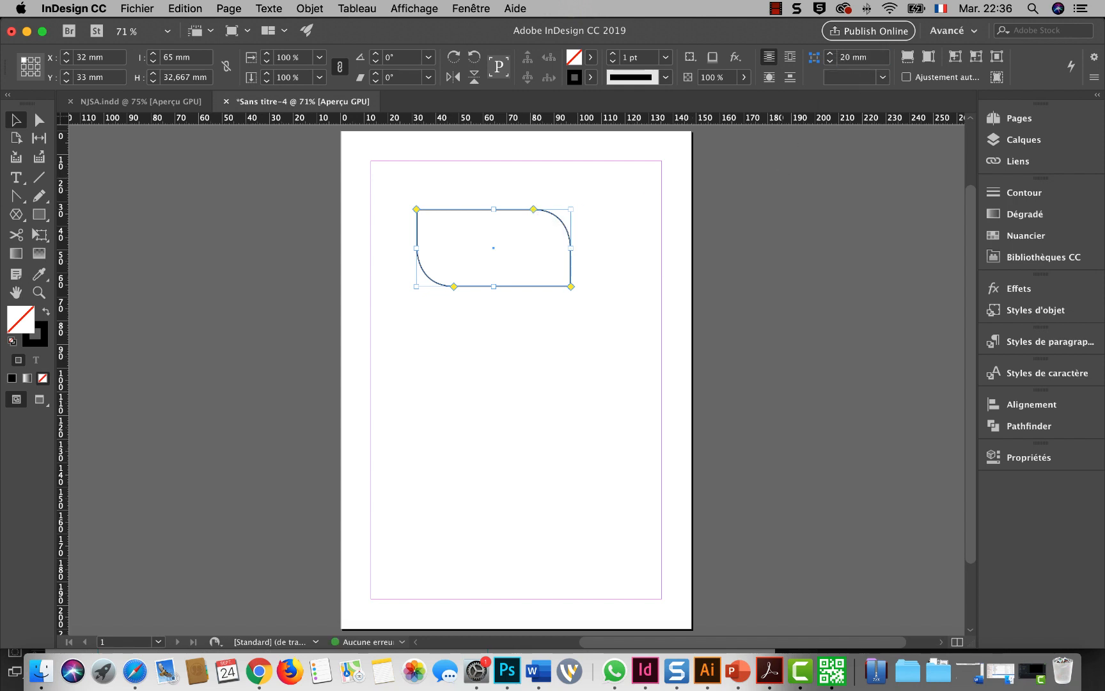
{"action": "left_click", "coordinate": [514, 345]}
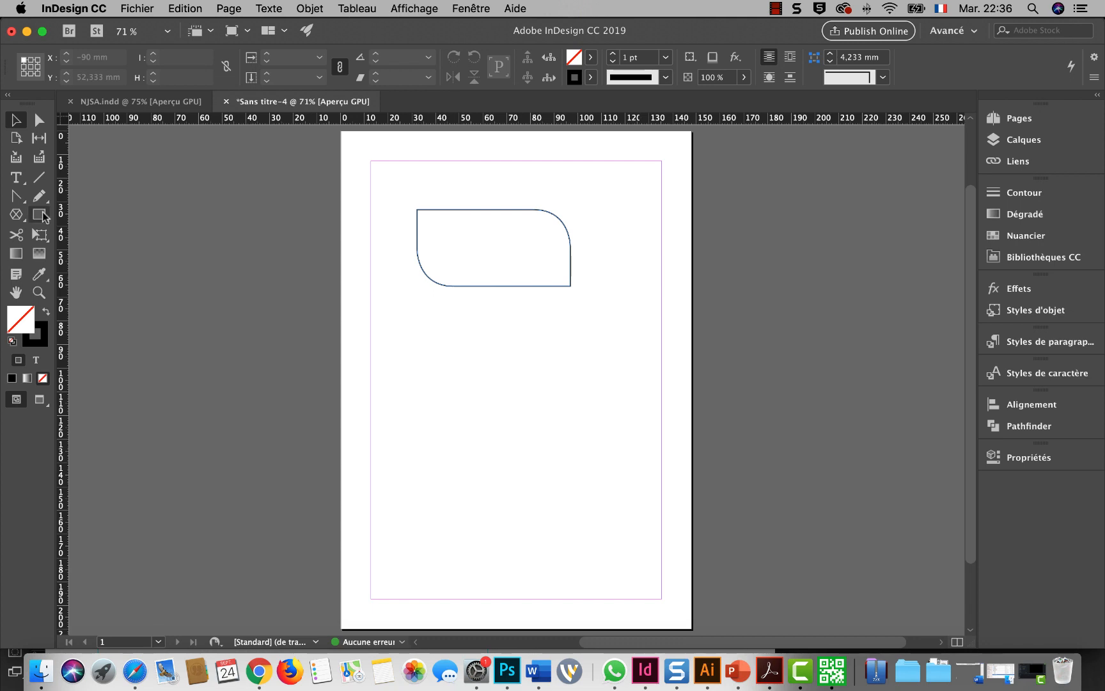
{"action": "left_click_drag", "start_coordinate": [39, 214], "coordinate": [72, 232]}
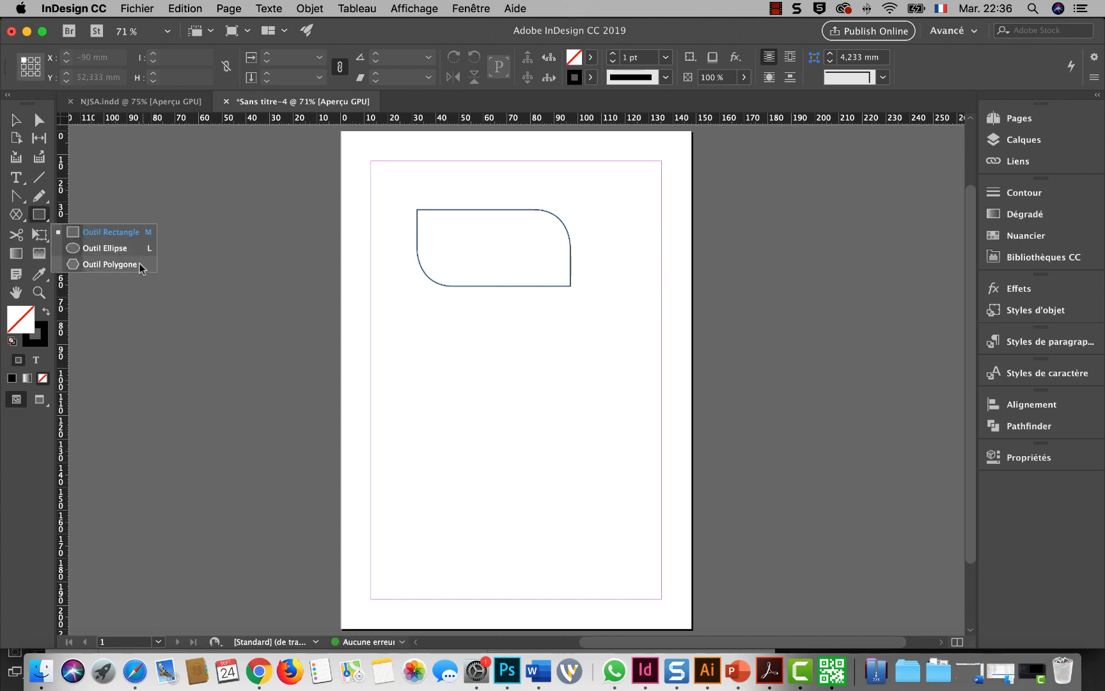
{"action": "left_click", "coordinate": [564, 366]}
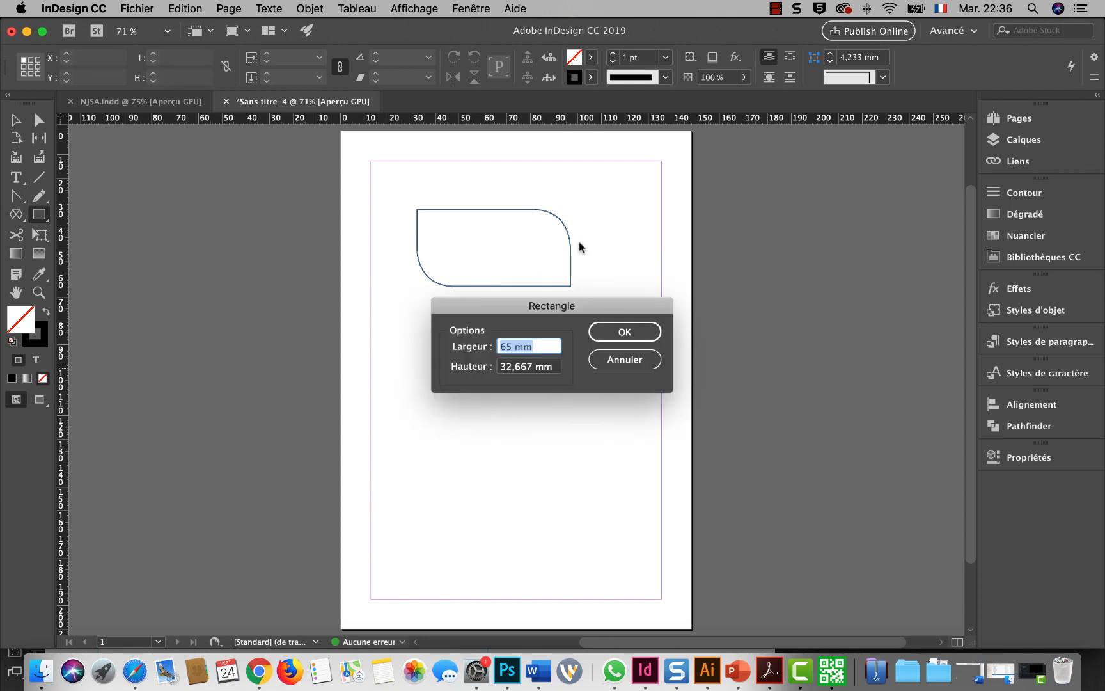
{"action": "left_click", "coordinate": [629, 361]}
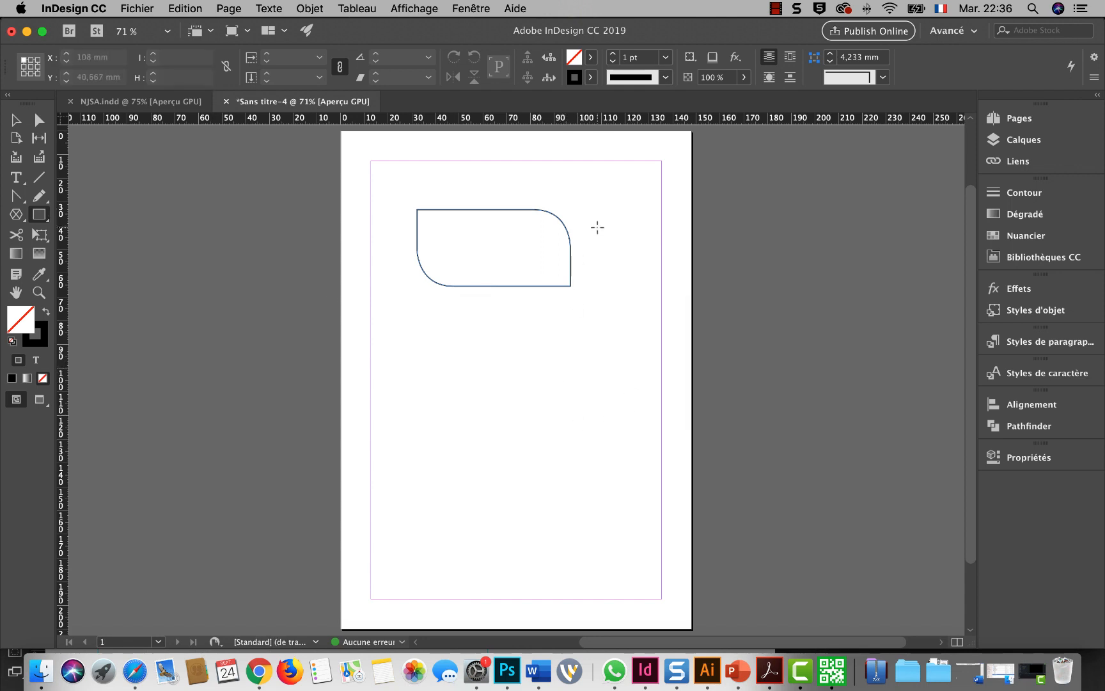
Duplicate the partly rounded rectangle directly below the original
{"action": "left_click", "coordinate": [16, 120]}
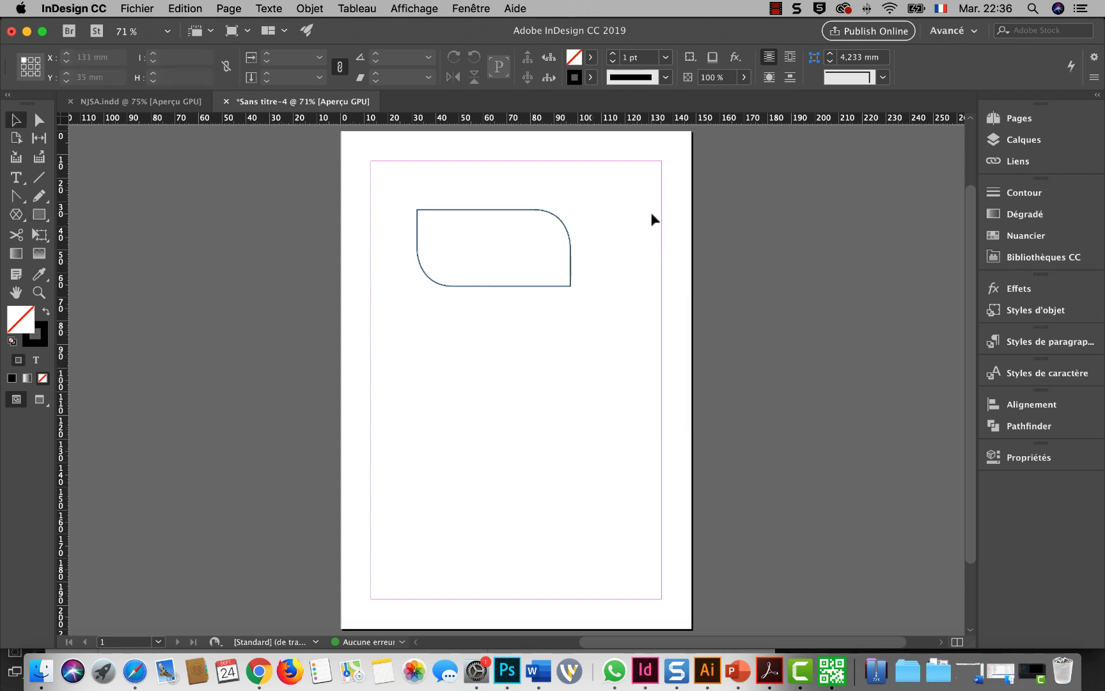
{"action": "left_click_drag", "start_coordinate": [604, 210], "coordinate": [499, 361]}
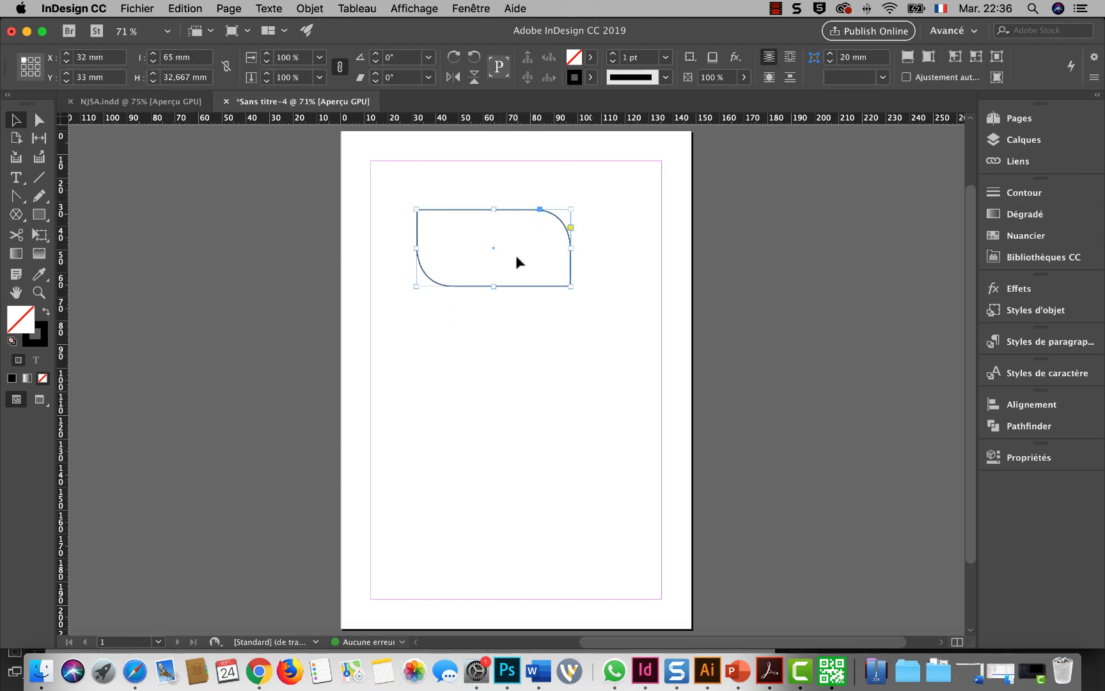
{"action": "key", "text": "alt"}
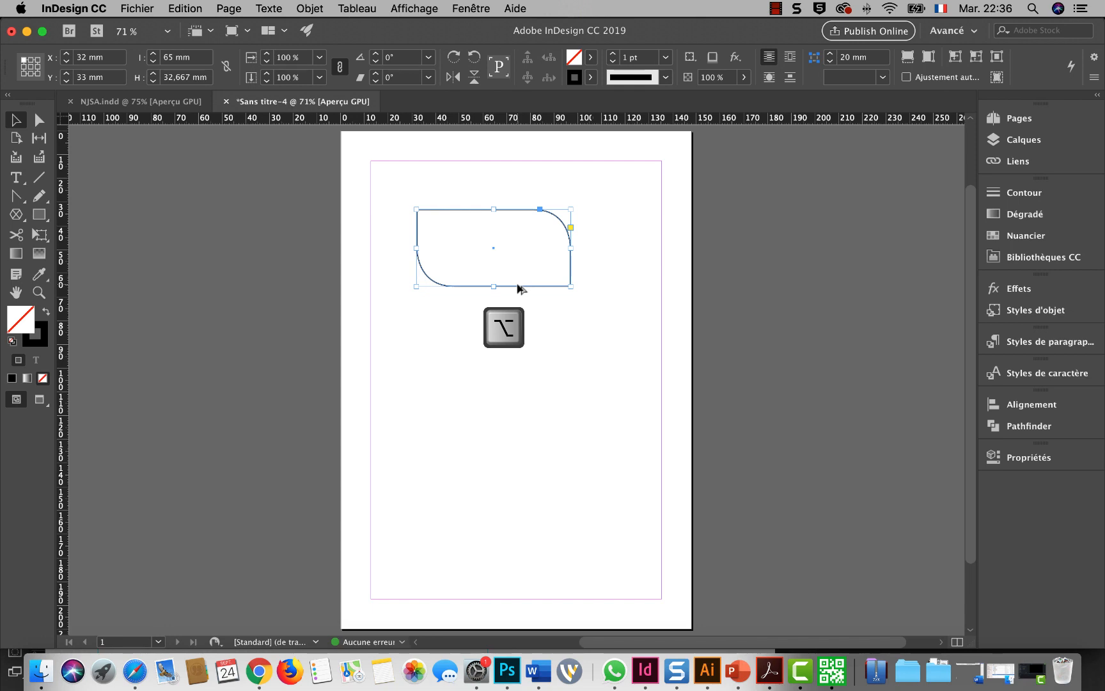
{"action": "left_click_drag", "start_coordinate": [518, 288], "coordinate": [519, 375]}
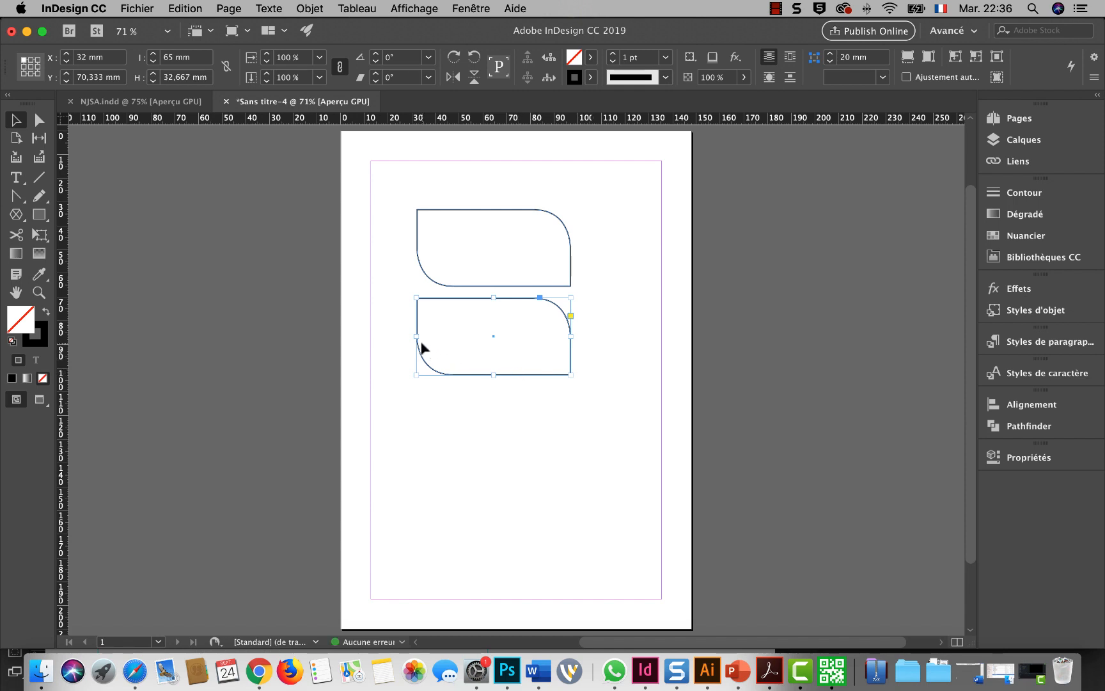
Shrink the copy to about 40 mm wide with a reduced height and place it diagonally below the original's lower-right corner
{"action": "left_click_drag", "start_coordinate": [416, 335], "coordinate": [476, 335]}
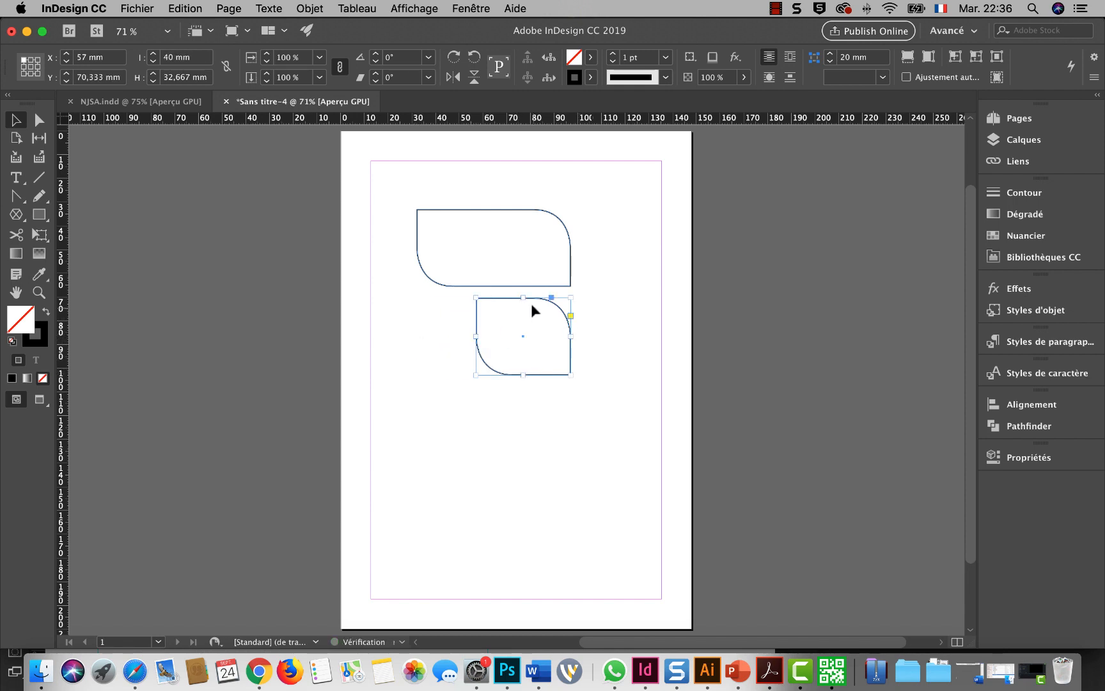
{"action": "left_click_drag", "start_coordinate": [523, 298], "coordinate": [523, 323]}
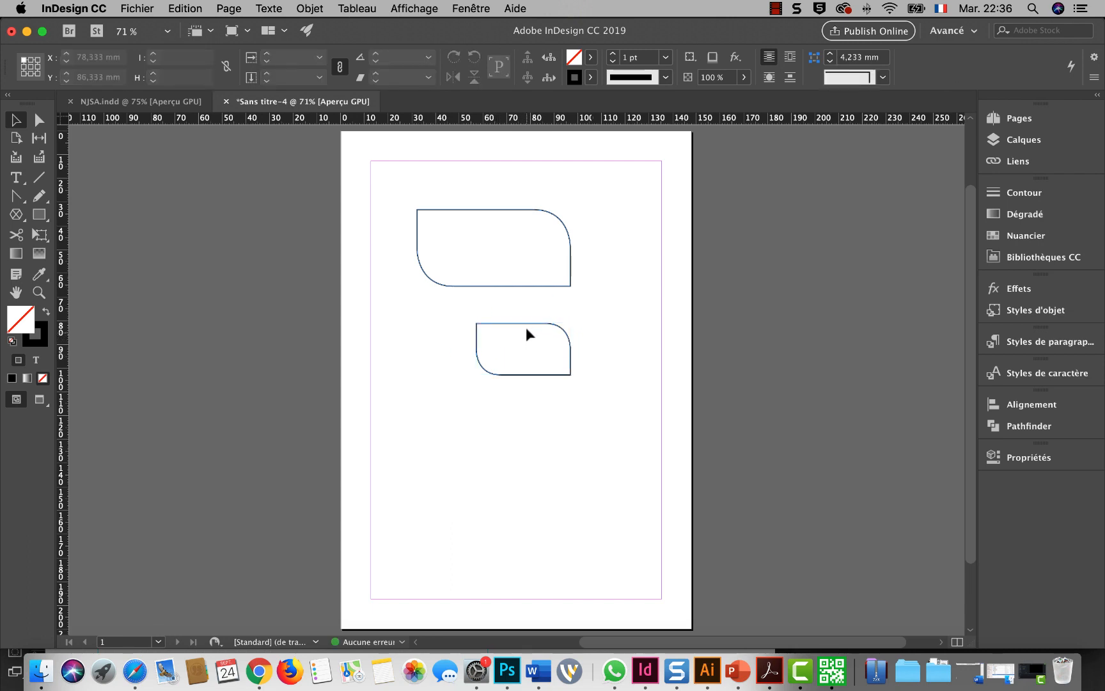
{"action": "left_click_drag", "start_coordinate": [530, 322], "coordinate": [630, 300]}
{"action": "left_click", "coordinate": [507, 348]}
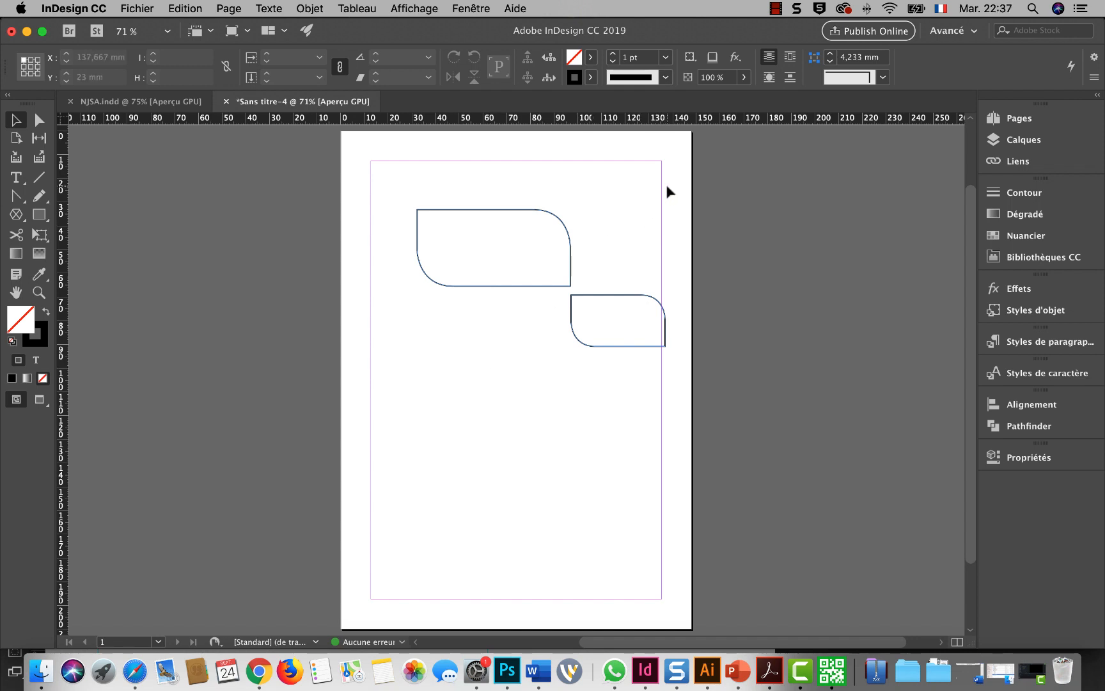
Move both rounded shapes together to the upper-left corner of the page margins, at about X 14 mm and Y 12.7 mm
{"action": "left_click_drag", "start_coordinate": [666, 185], "coordinate": [429, 380]}
{"action": "left_click_drag", "start_coordinate": [564, 231], "coordinate": [525, 182]}
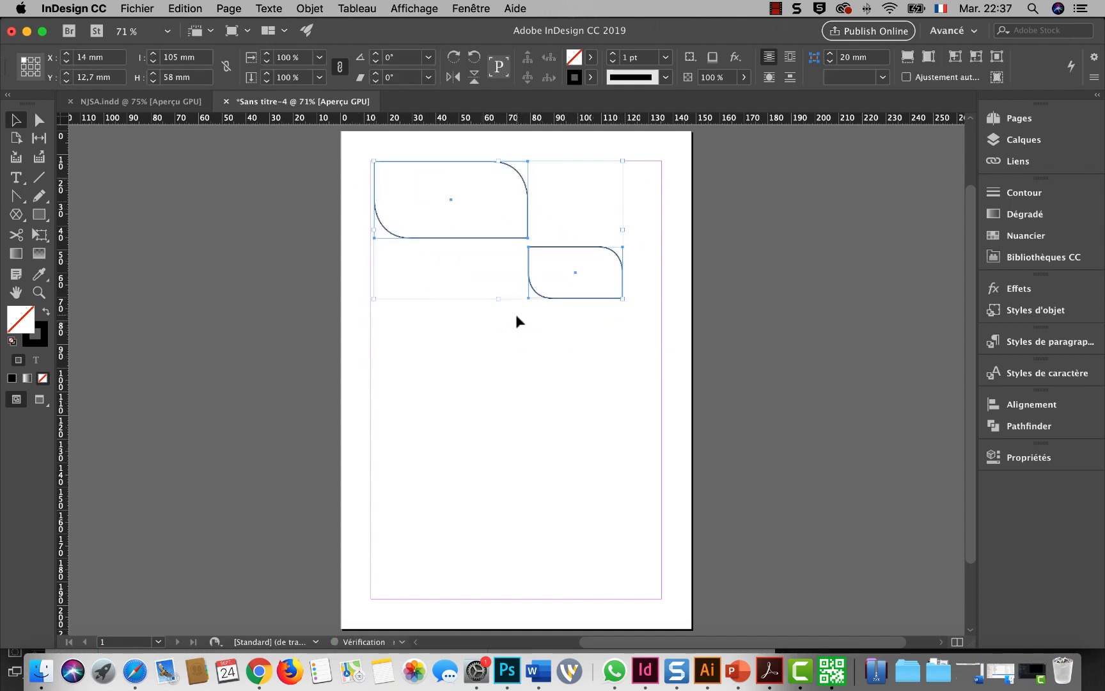
{"action": "left_click", "coordinate": [515, 314]}
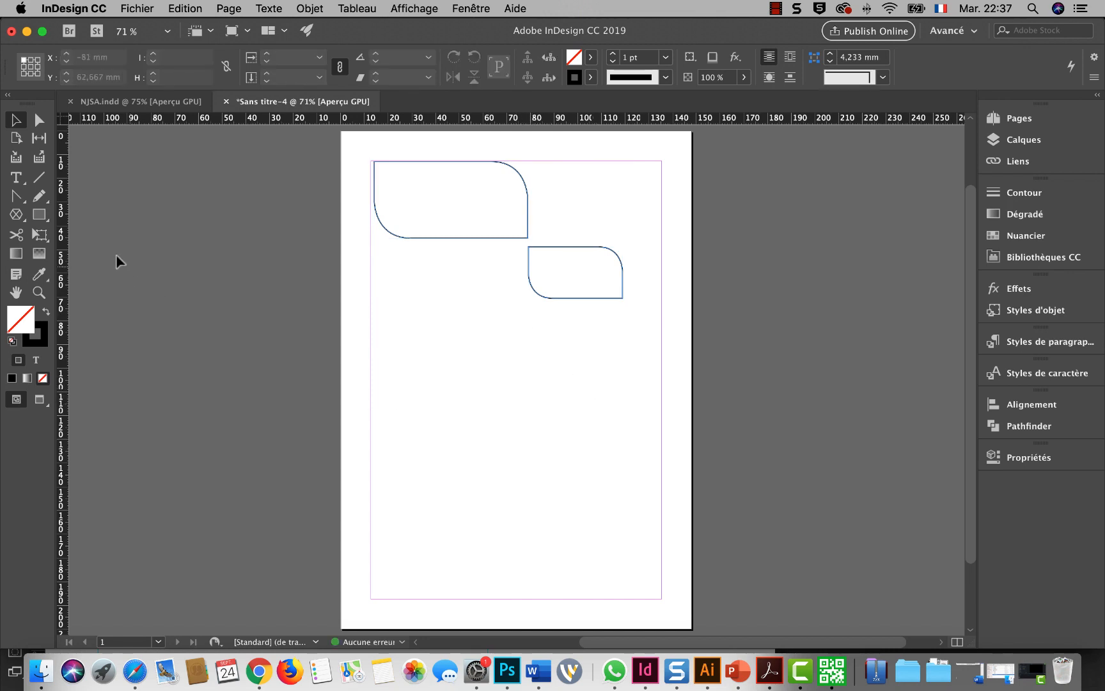
Draw a square with sides of about 43.7 mm in the middle of the page, below the two rounded shapes
{"action": "left_click", "coordinate": [39, 214]}
{"action": "left_click_drag", "start_coordinate": [420, 328], "coordinate": [530, 412]}
{"action": "key", "text": "super+z"}
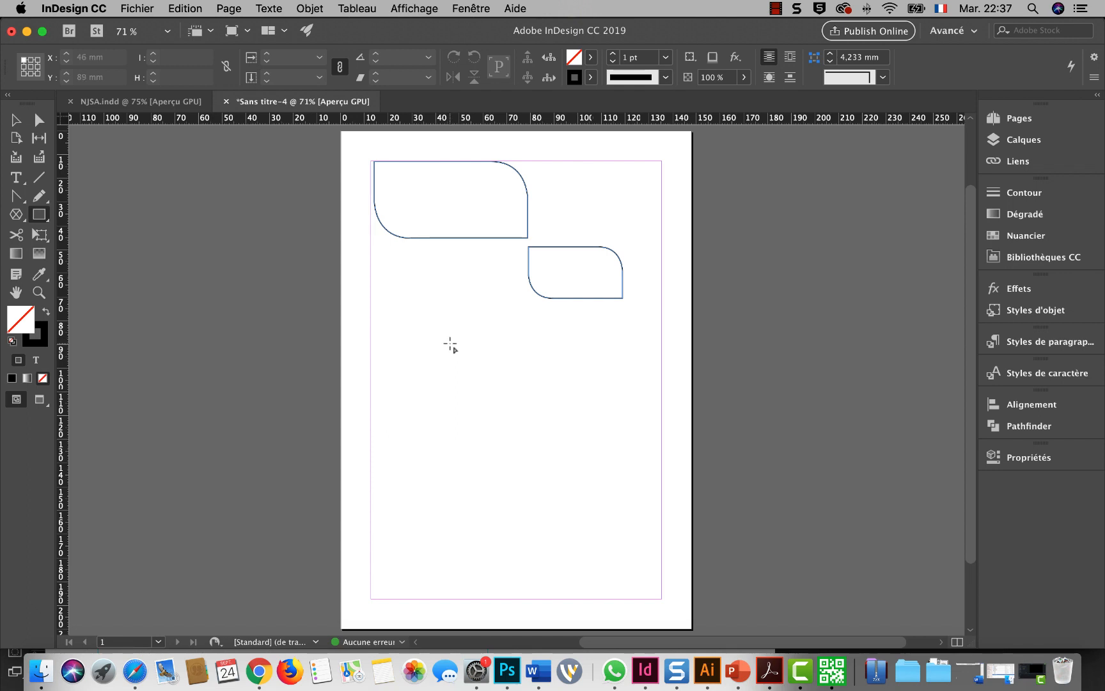
{"action": "left_click_drag", "start_coordinate": [450, 328], "coordinate": [567, 433]}
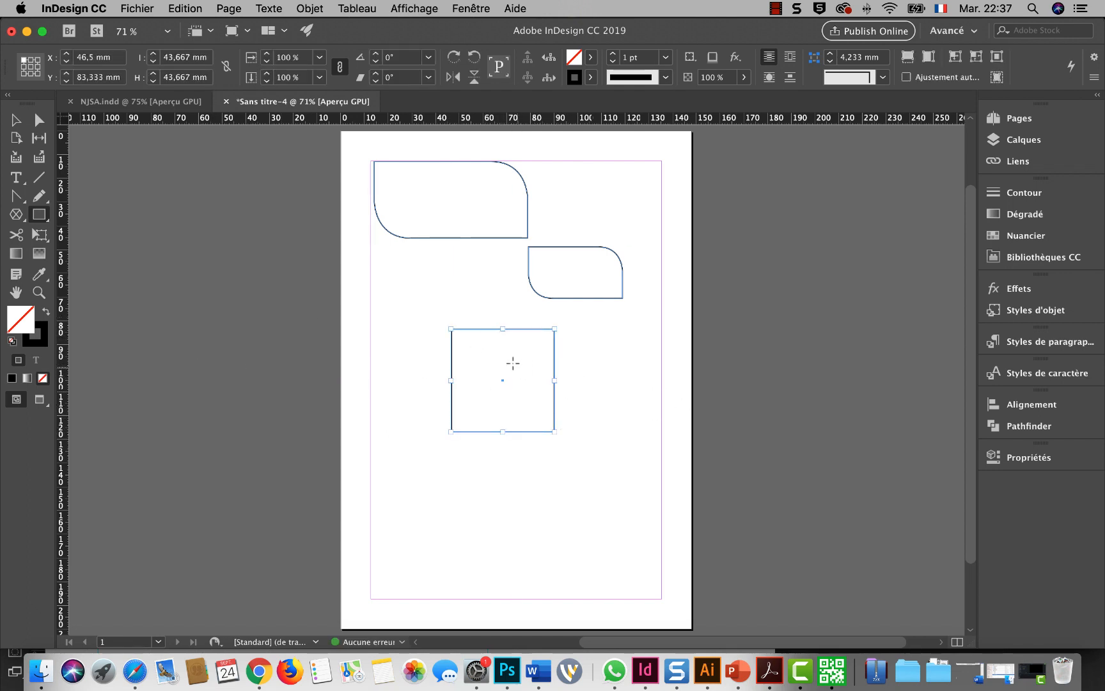
{"action": "left_click", "coordinate": [16, 120]}
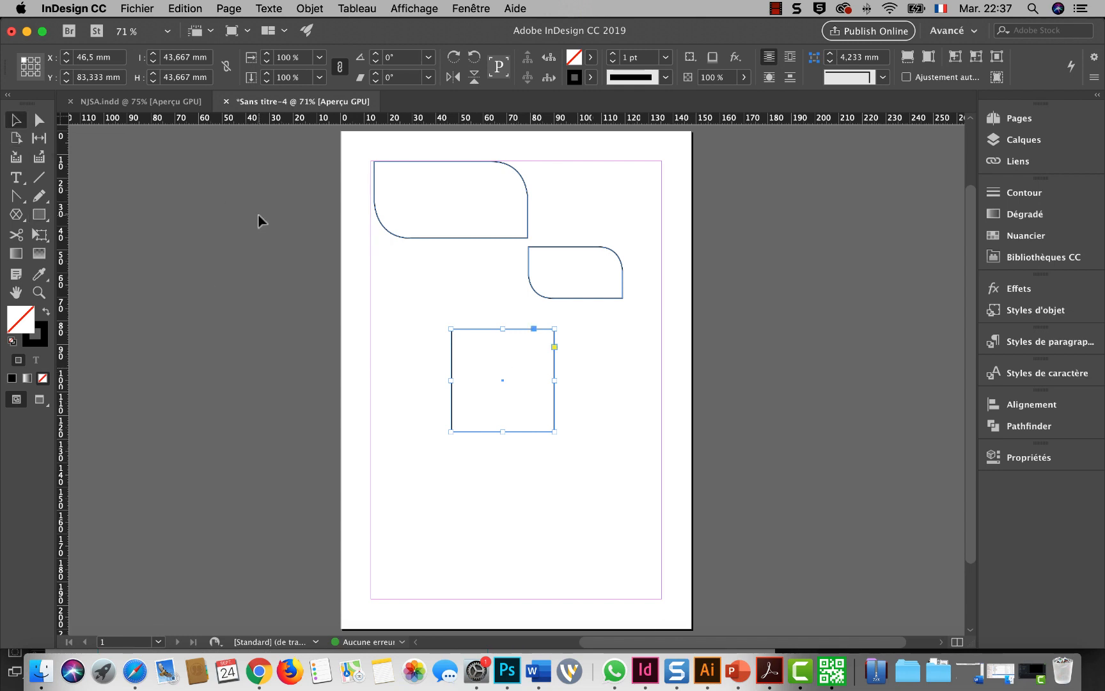
Open the corner options for the square and set all four corner sizes to 7 mm
{"action": "left_click", "coordinate": [308, 9]}
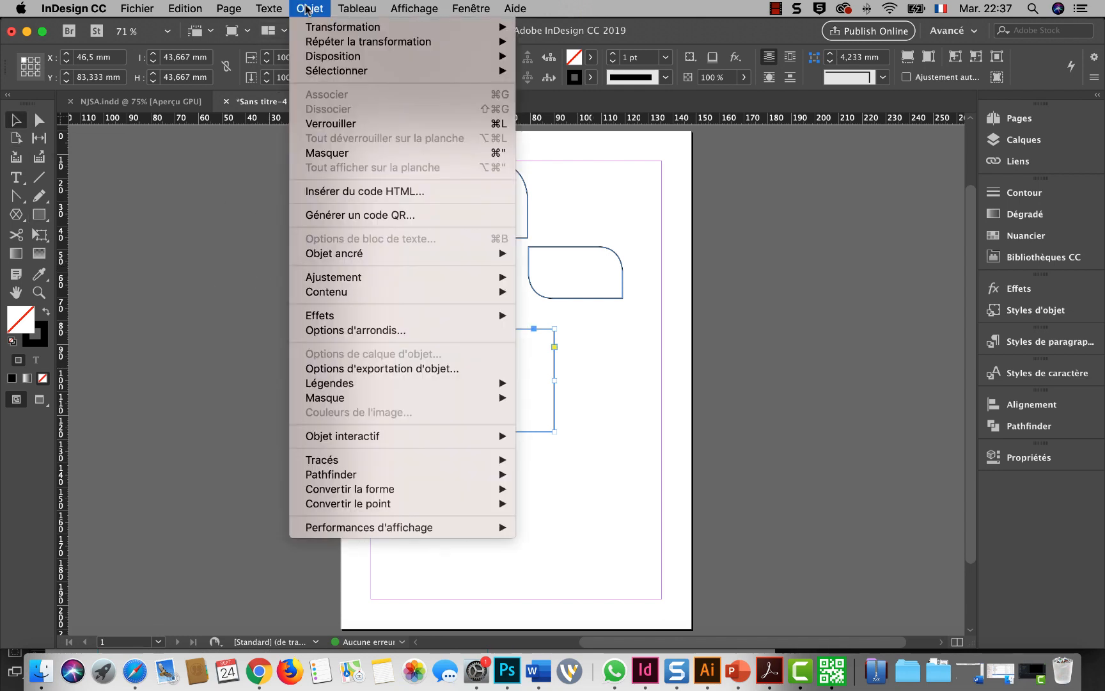
{"action": "left_click", "coordinate": [357, 329]}
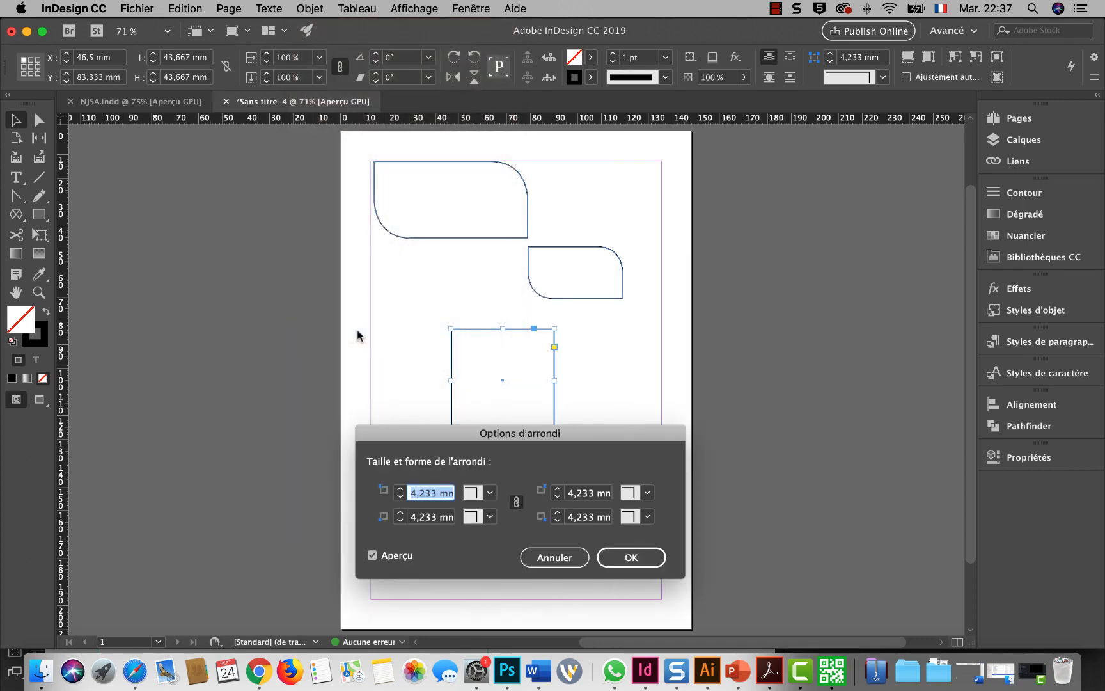
{"action": "left_click_drag", "start_coordinate": [562, 435], "coordinate": [781, 321]}
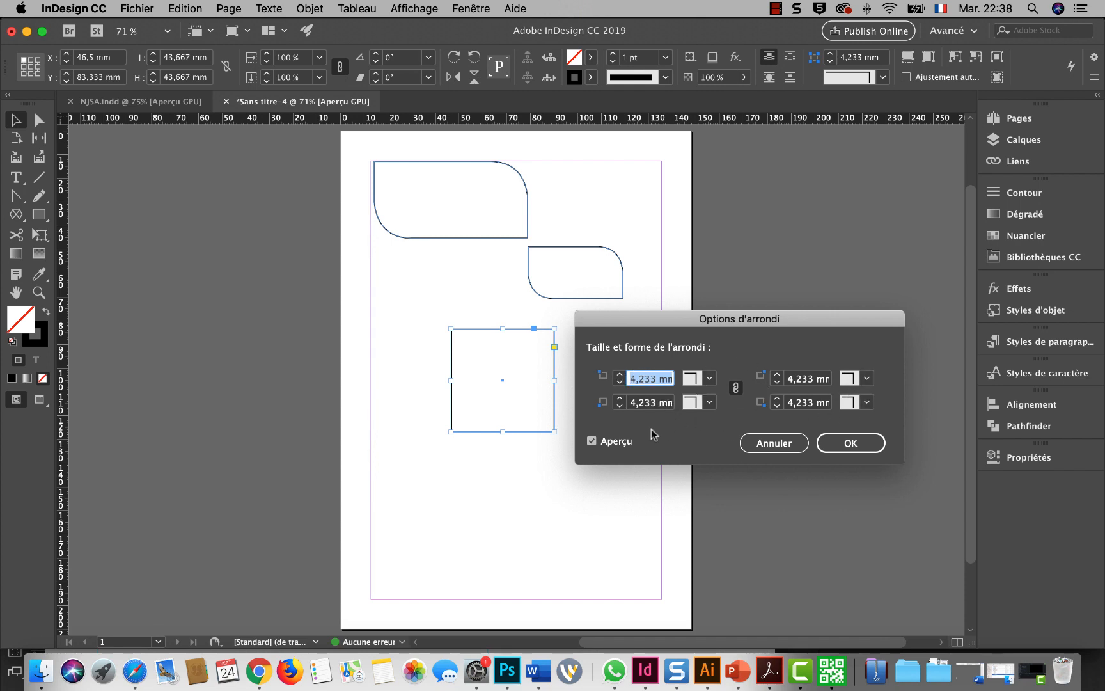
{"action": "left_click", "coordinate": [620, 375]}
{"action": "left_click", "coordinate": [619, 375]}
{"action": "left_click", "coordinate": [620, 375]}
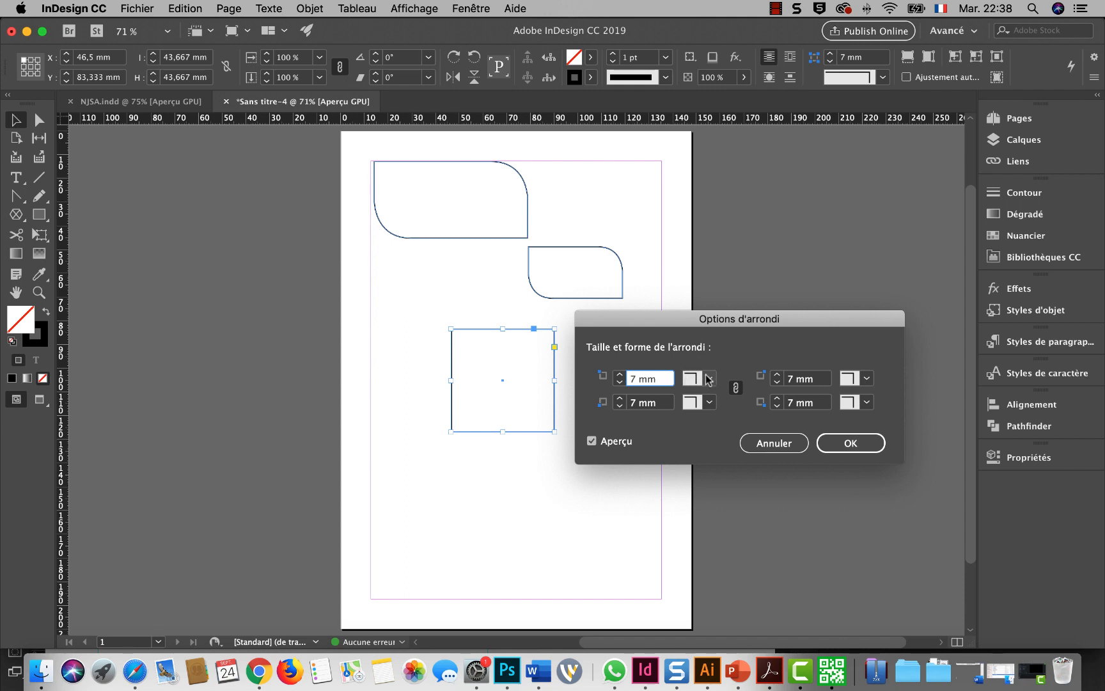
Apply the Arrondi shape to all four linked corners of the square and set their size to 15 mm
{"action": "left_click", "coordinate": [704, 378]}
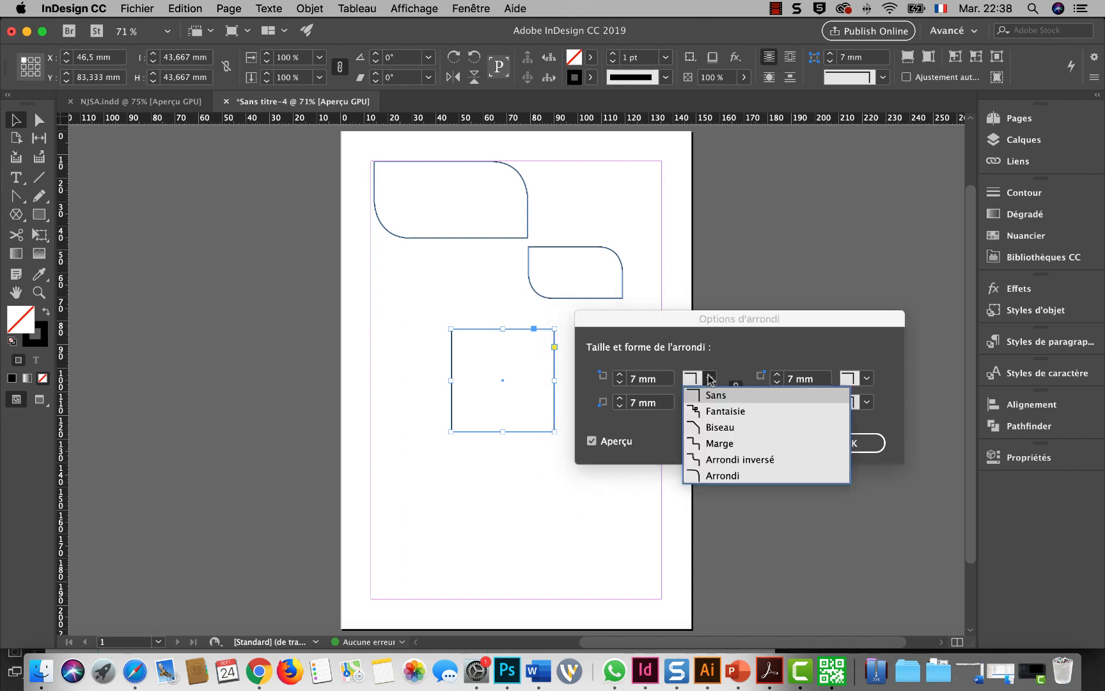
{"action": "left_click", "coordinate": [715, 476]}
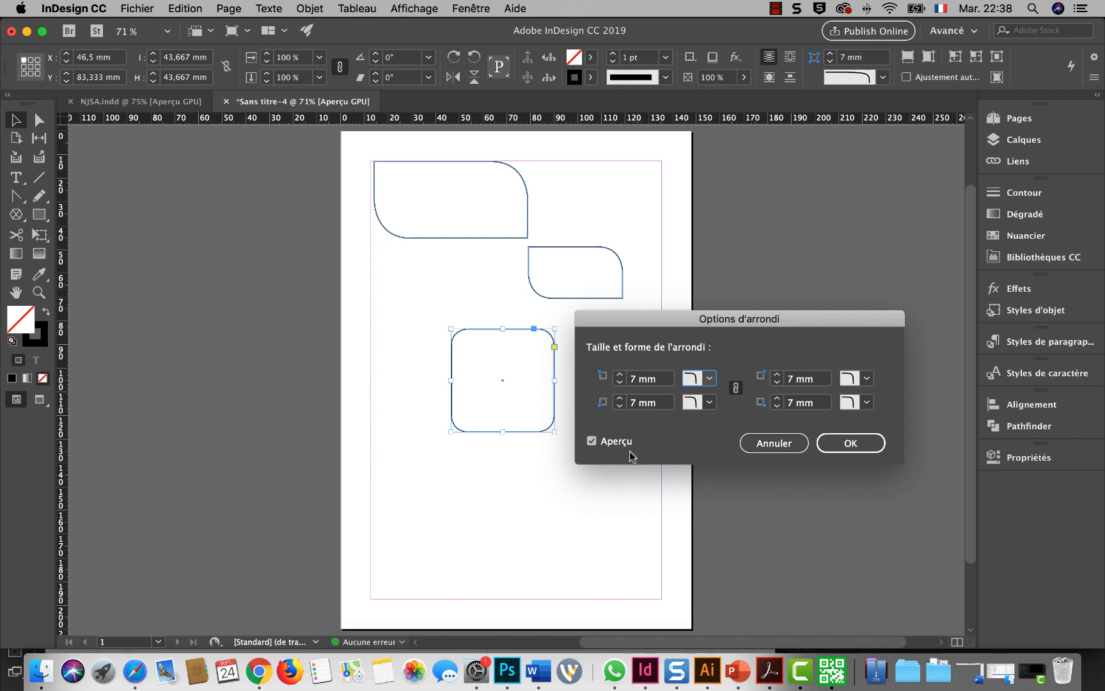
{"action": "left_click", "coordinate": [619, 375]}
{"action": "left_click", "coordinate": [619, 375]}
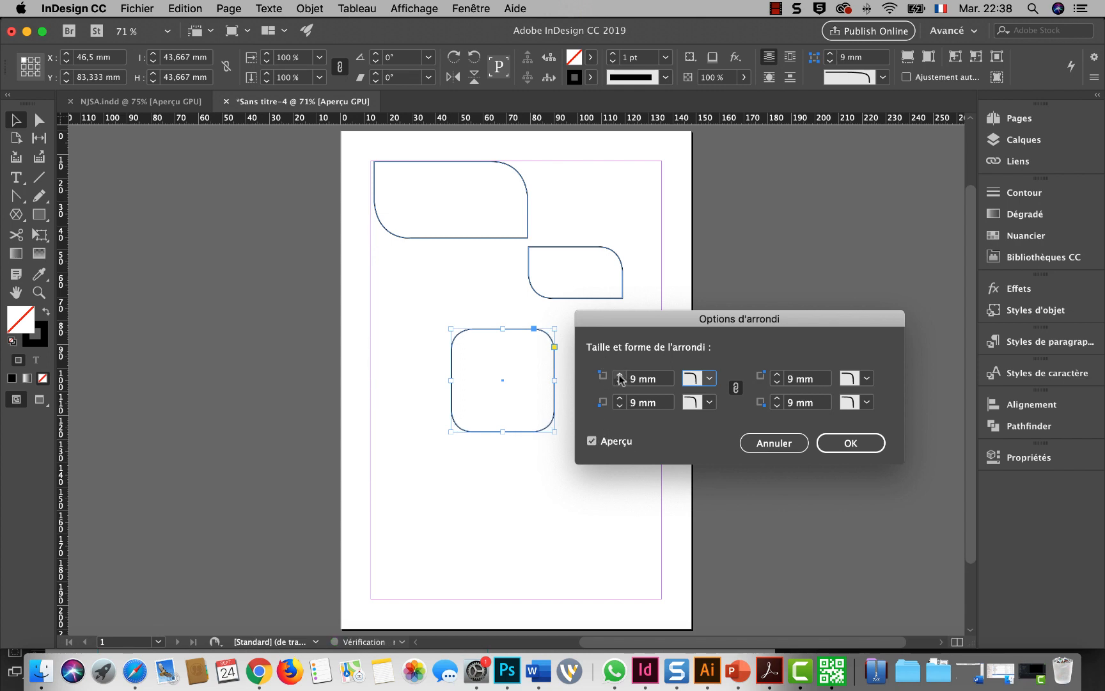
{"action": "left_click", "coordinate": [619, 375]}
{"action": "double_click", "coordinate": [619, 375]}
{"action": "triple_click", "coordinate": [619, 375]}
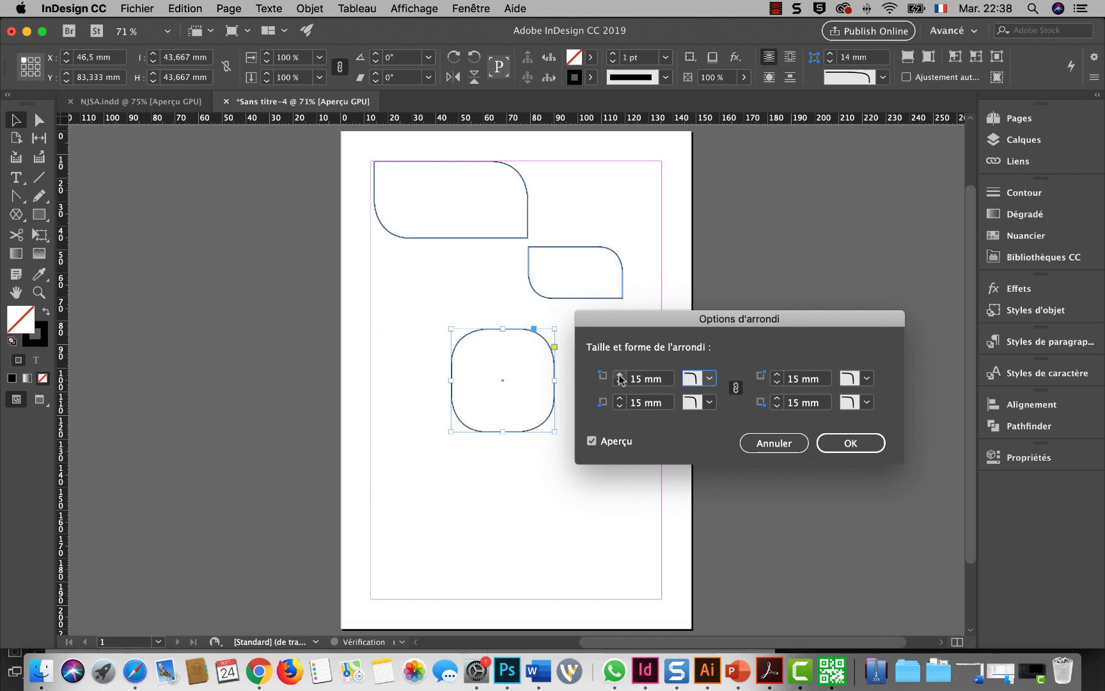
{"action": "triple_click", "coordinate": [619, 375]}
{"action": "left_click", "coordinate": [619, 375]}
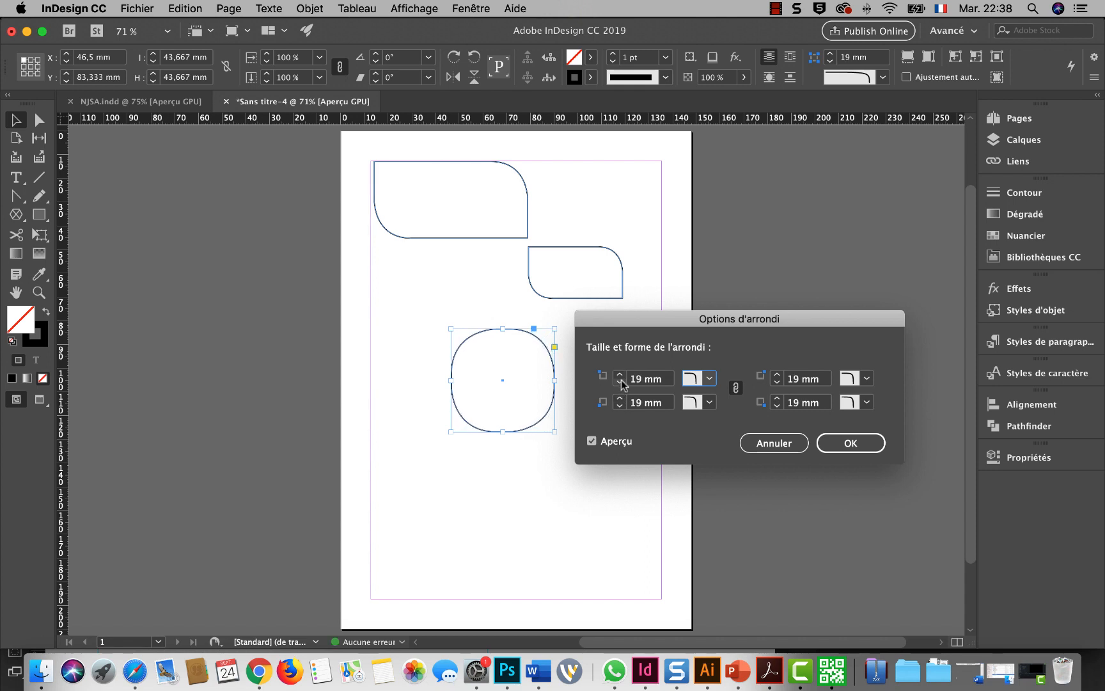
{"action": "double_click", "coordinate": [621, 383]}
{"action": "double_click", "coordinate": [621, 383]}
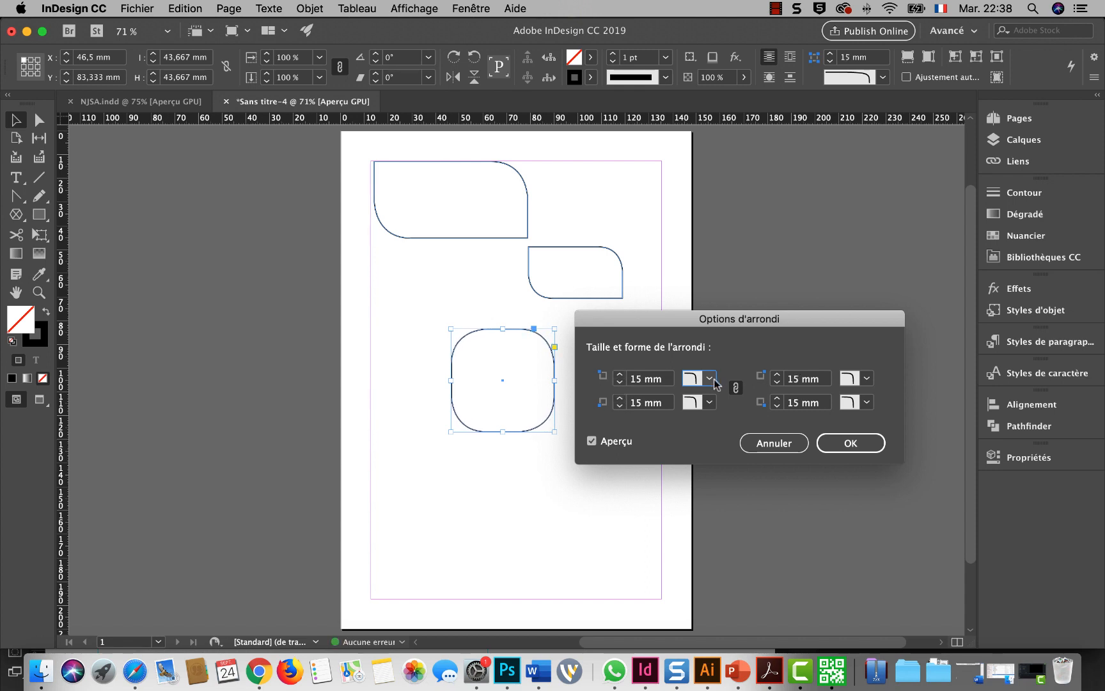
Try the Fantaisie, Biseau and Marge shapes on the square's four corners
{"action": "left_click", "coordinate": [710, 379]}
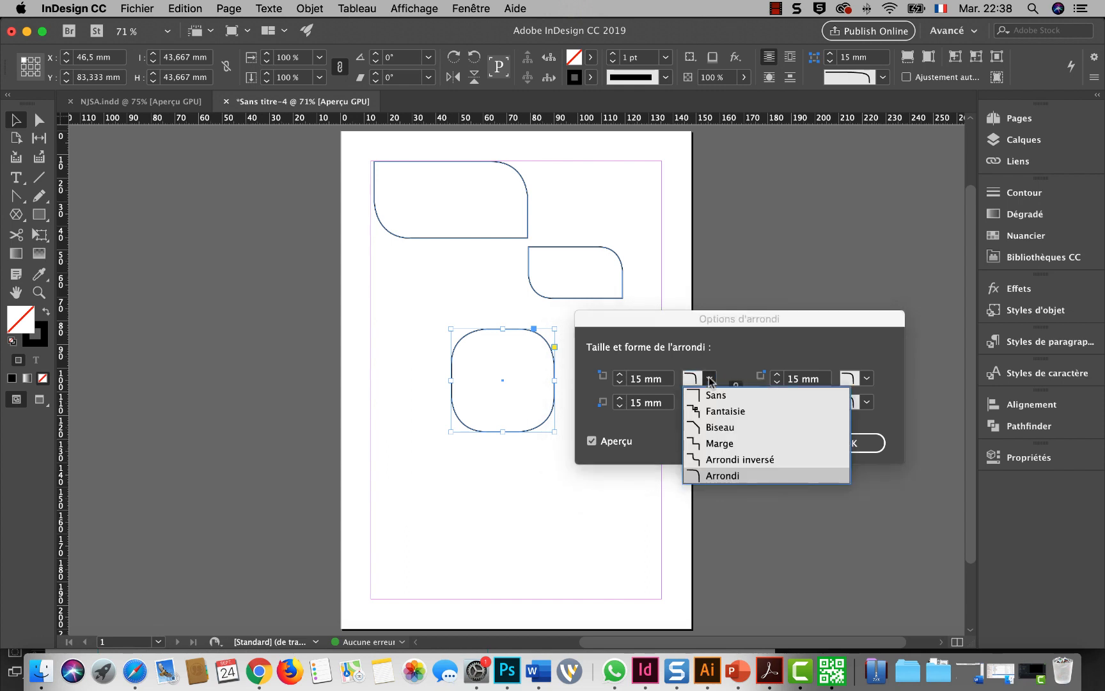
{"action": "left_click", "coordinate": [711, 416]}
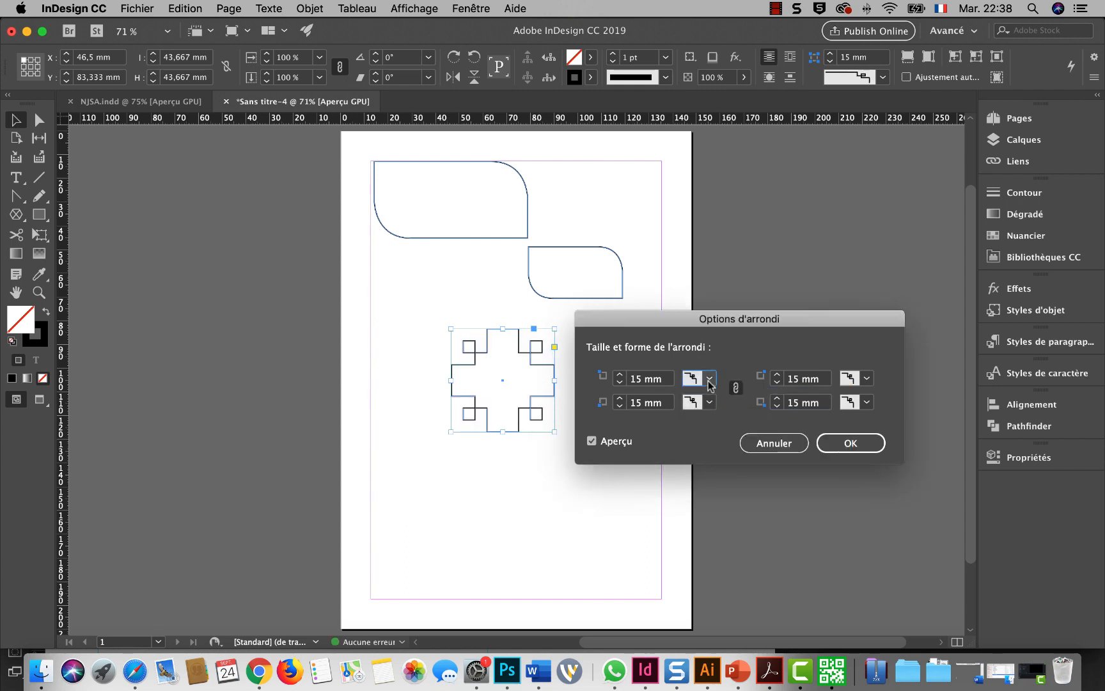
{"action": "left_click", "coordinate": [710, 378]}
{"action": "left_click", "coordinate": [713, 428]}
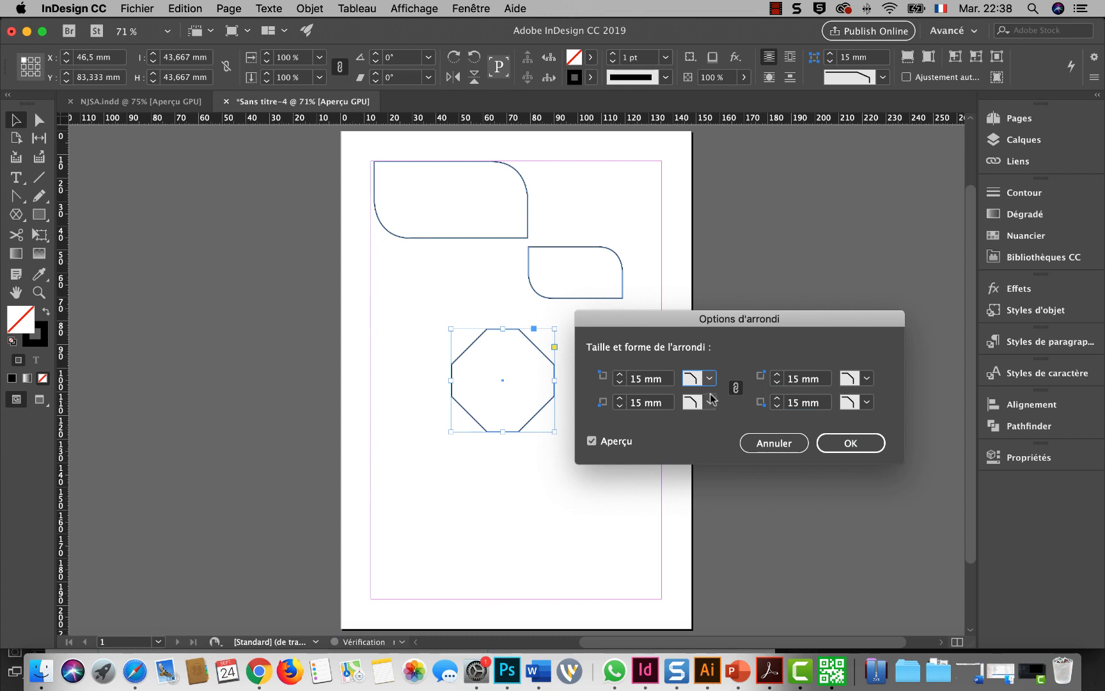
{"action": "left_click", "coordinate": [710, 378]}
{"action": "left_click", "coordinate": [714, 443]}
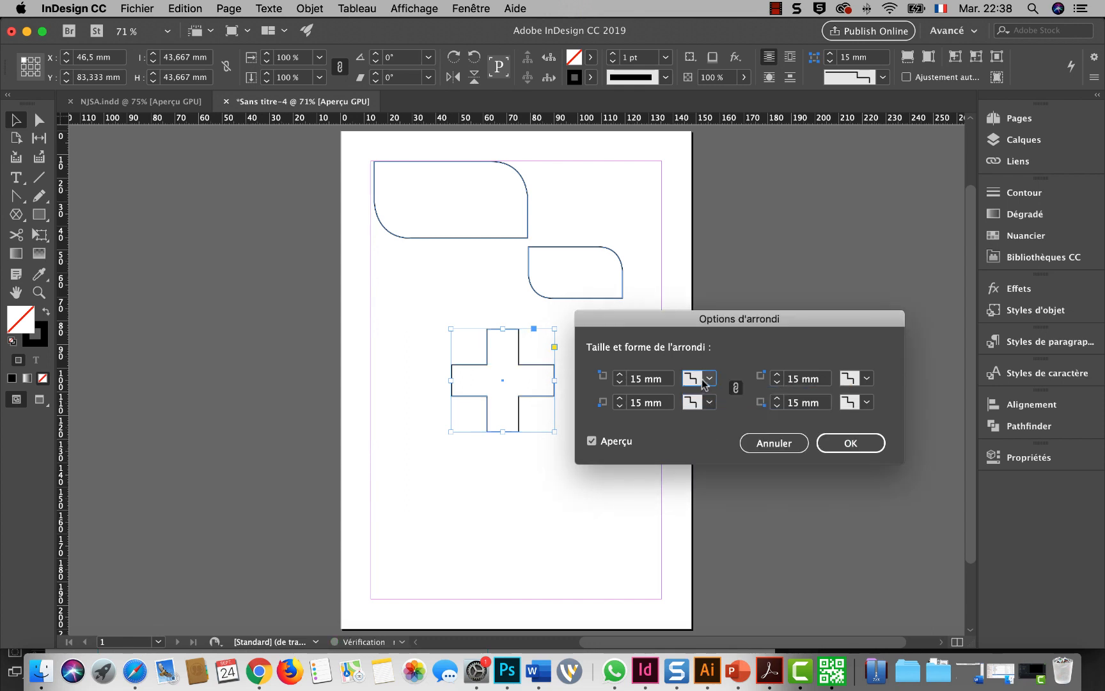
Apply the Arrondi inversé shape to all four corners of the square and accept the corner options
{"action": "left_click", "coordinate": [709, 379]}
{"action": "left_click", "coordinate": [710, 460]}
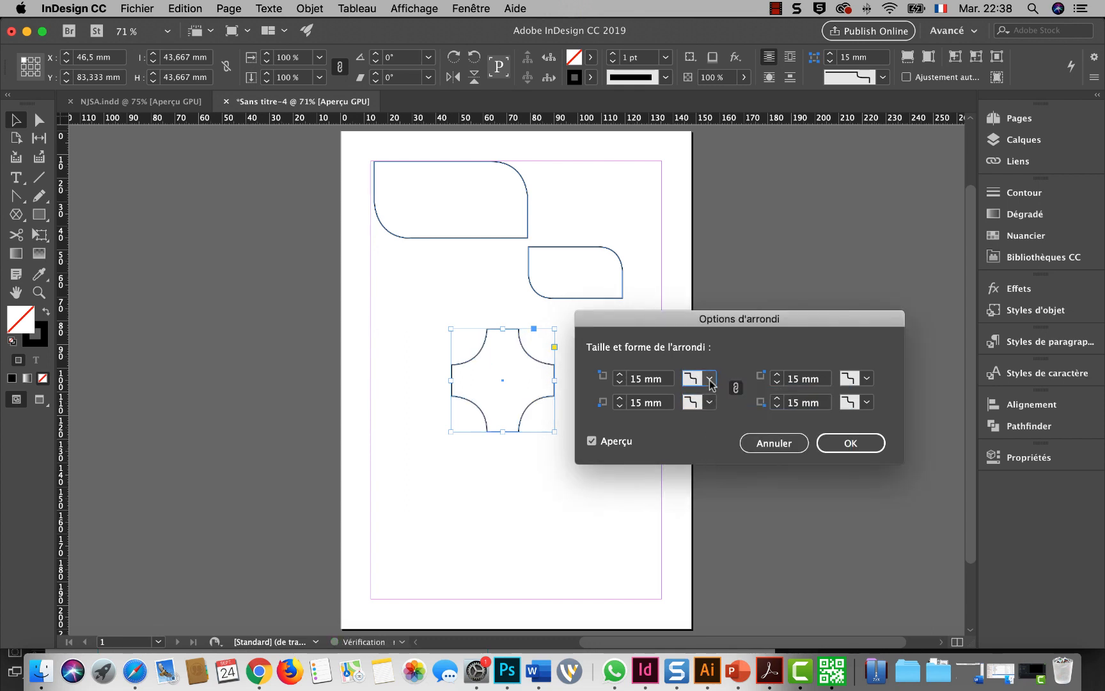
{"action": "left_click", "coordinate": [847, 444]}
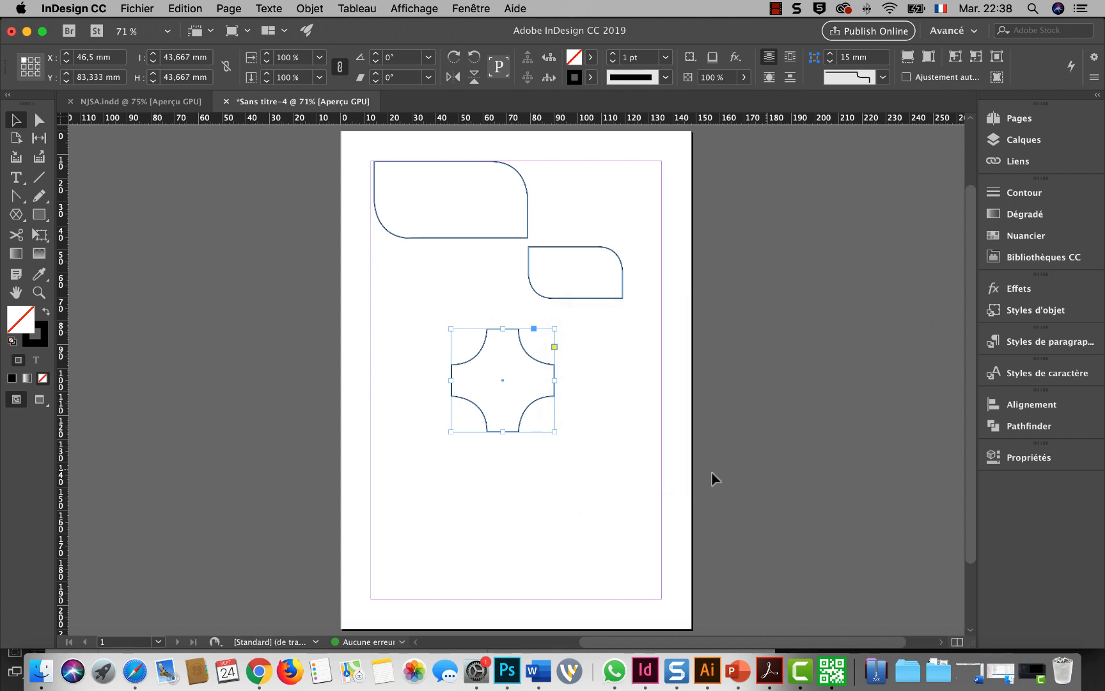
{"action": "left_click", "coordinate": [619, 452]}
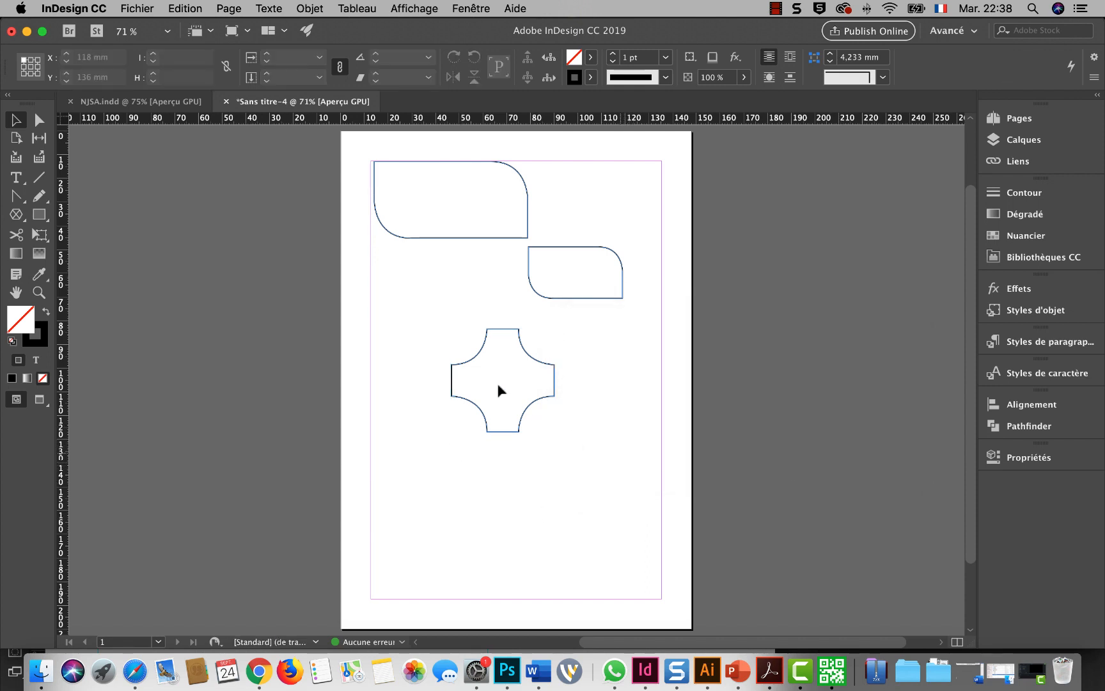
Move the square with inverted corners up beneath the large rounded shape, to about X 15.7 mm and Y 61.3 mm
{"action": "left_click", "coordinate": [535, 365]}
{"action": "left_click_drag", "start_coordinate": [535, 365], "coordinate": [464, 315]}
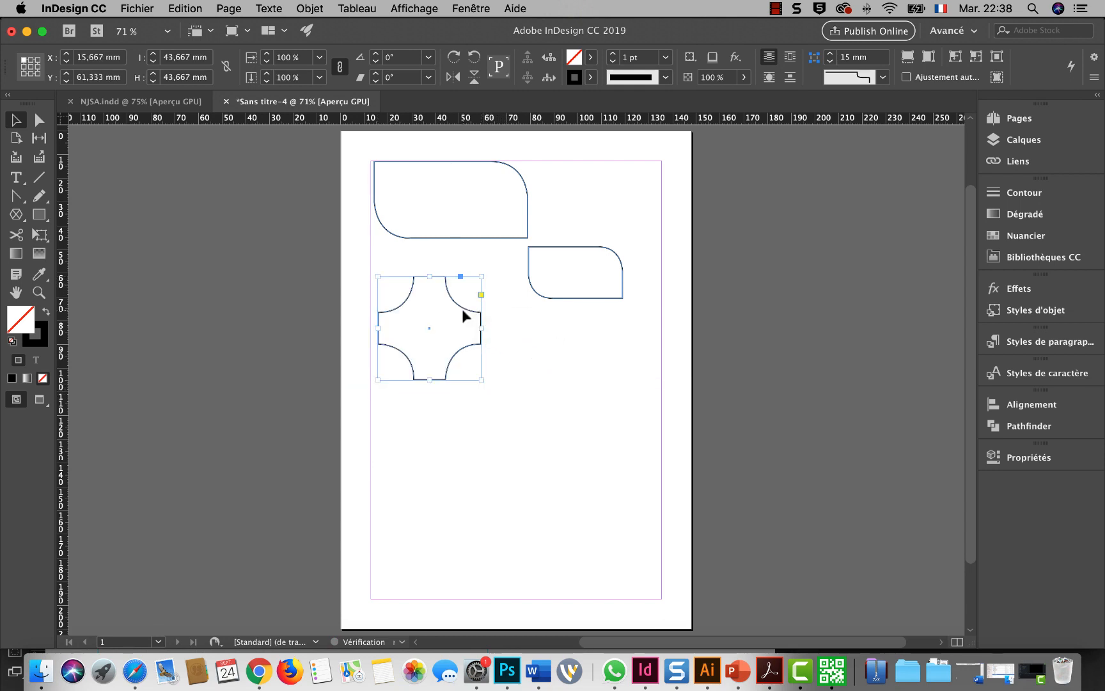
{"action": "left_click", "coordinate": [518, 391]}
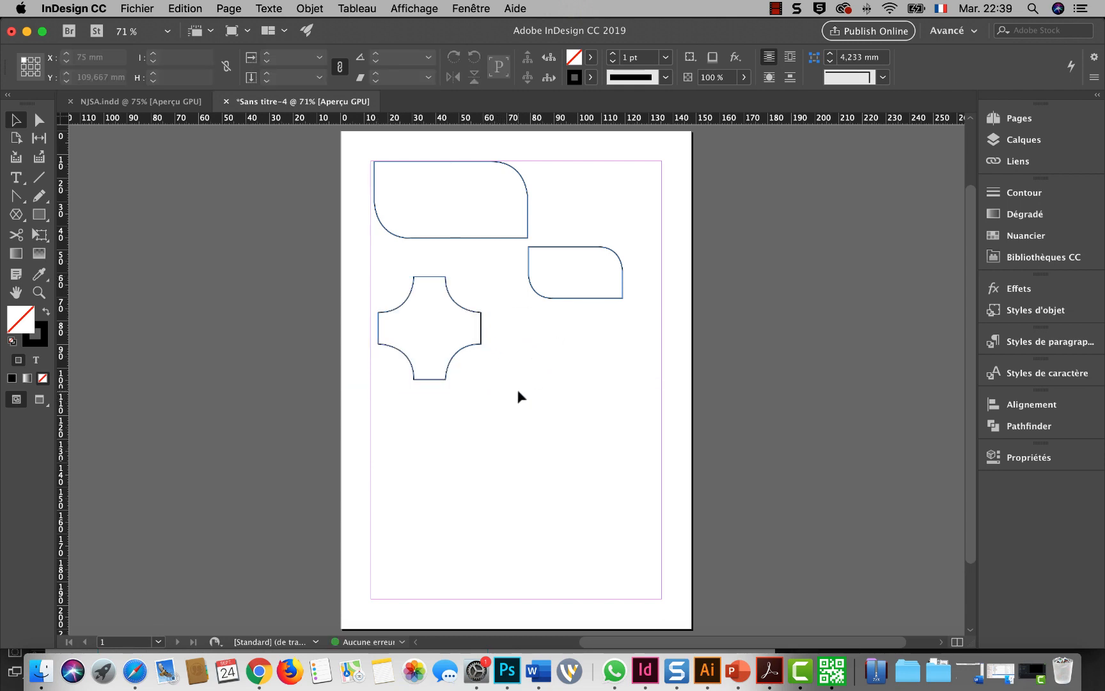
Review the corner options of the square with inverted corners and leave them without changing anything
{"action": "left_click", "coordinate": [475, 348]}
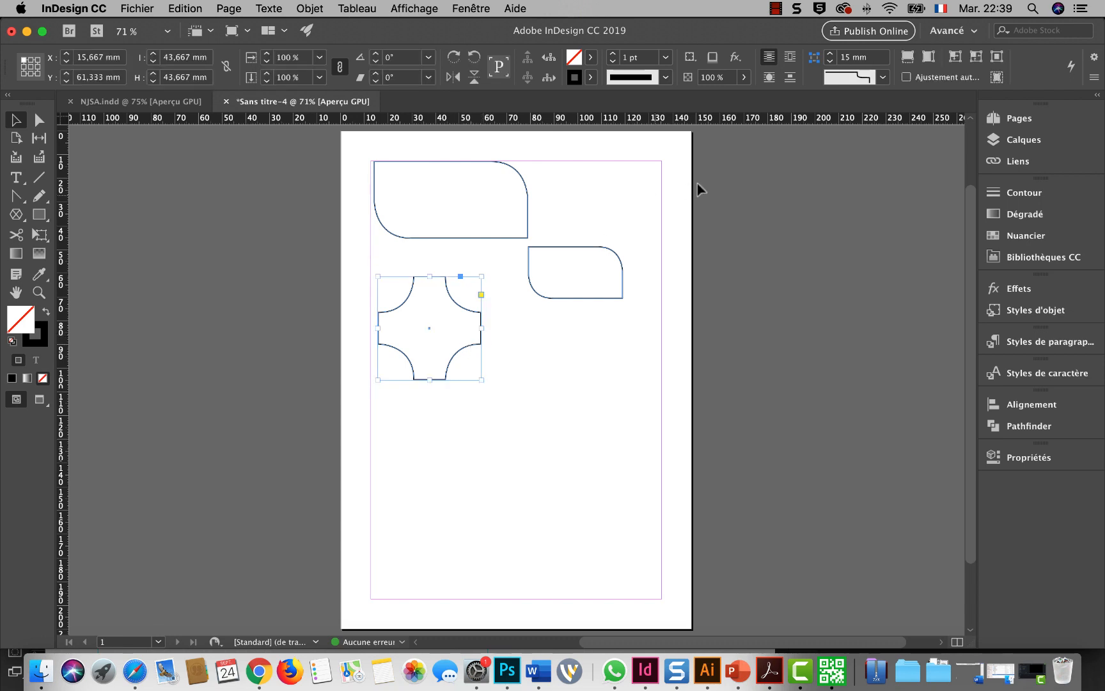
{"action": "key", "text": "alt"}
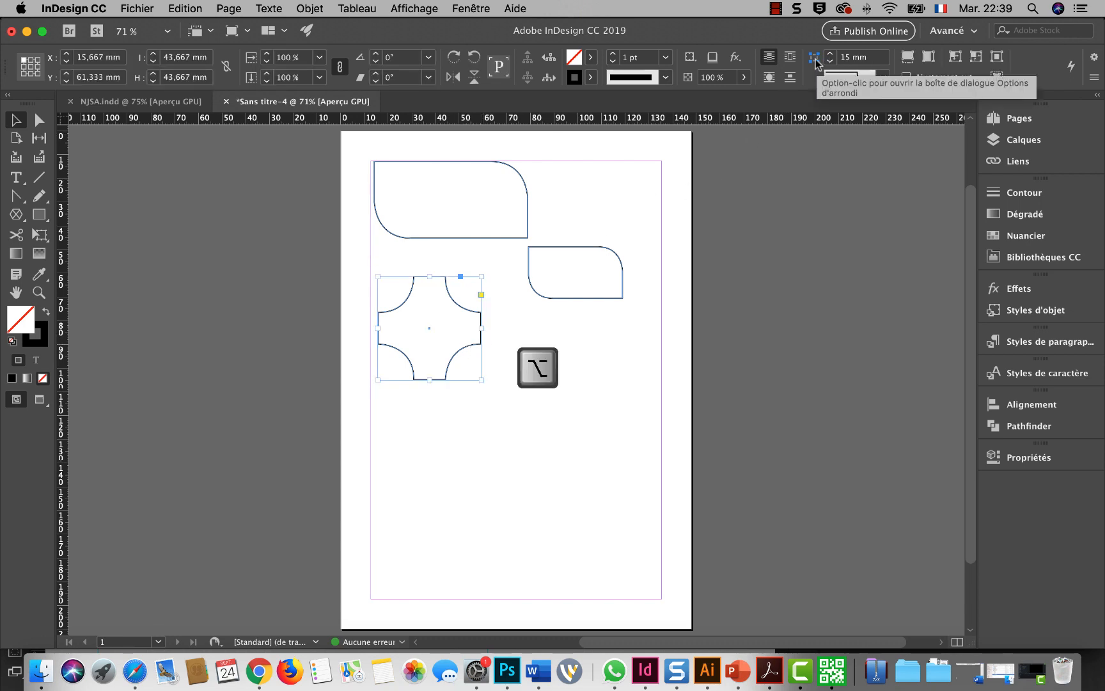
{"action": "left_click", "coordinate": [815, 59], "text": "alt"}
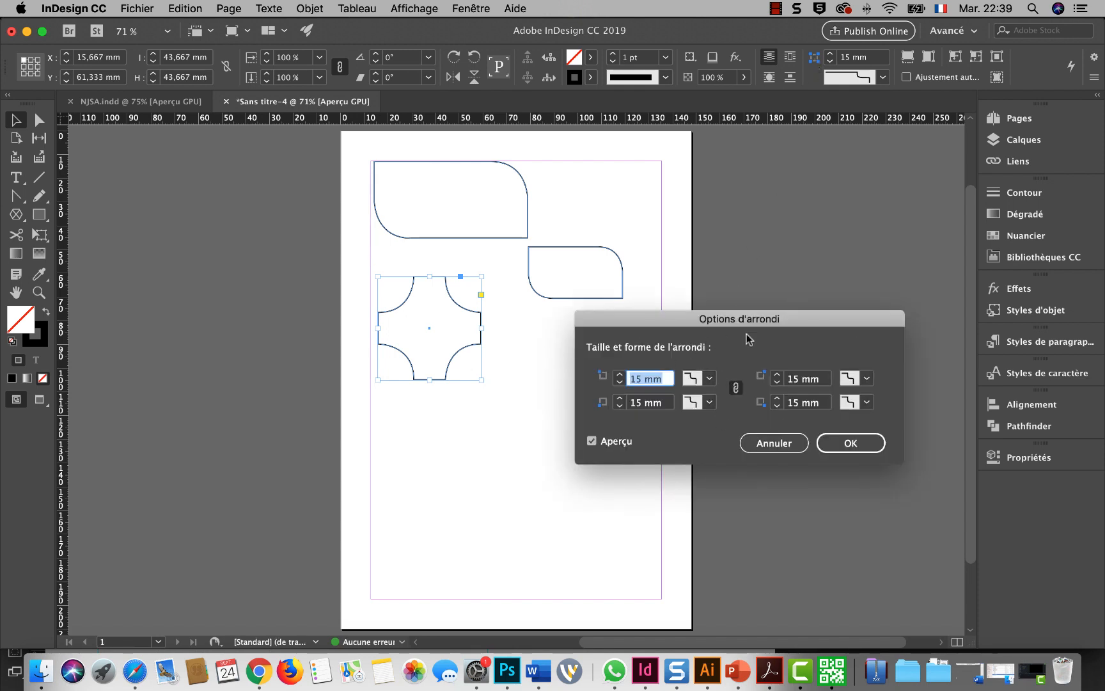
{"action": "left_click", "coordinate": [765, 442]}
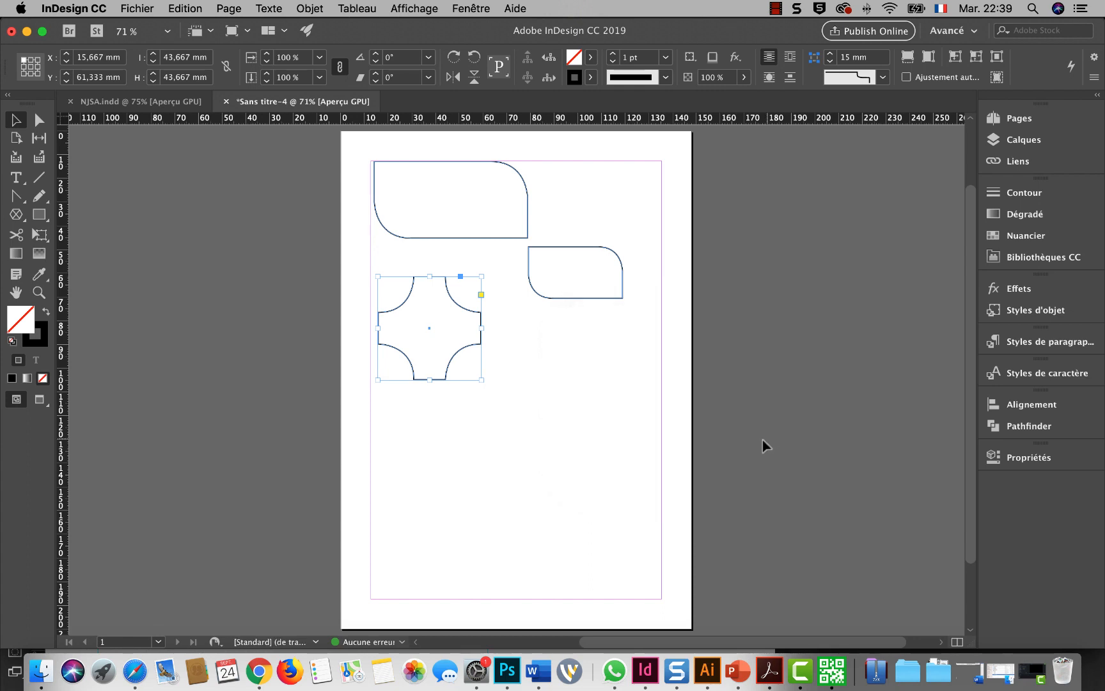
Try the Biseau and Fantaisie corner shapes on the selected square and finish with Sans
{"action": "left_click", "coordinate": [883, 78]}
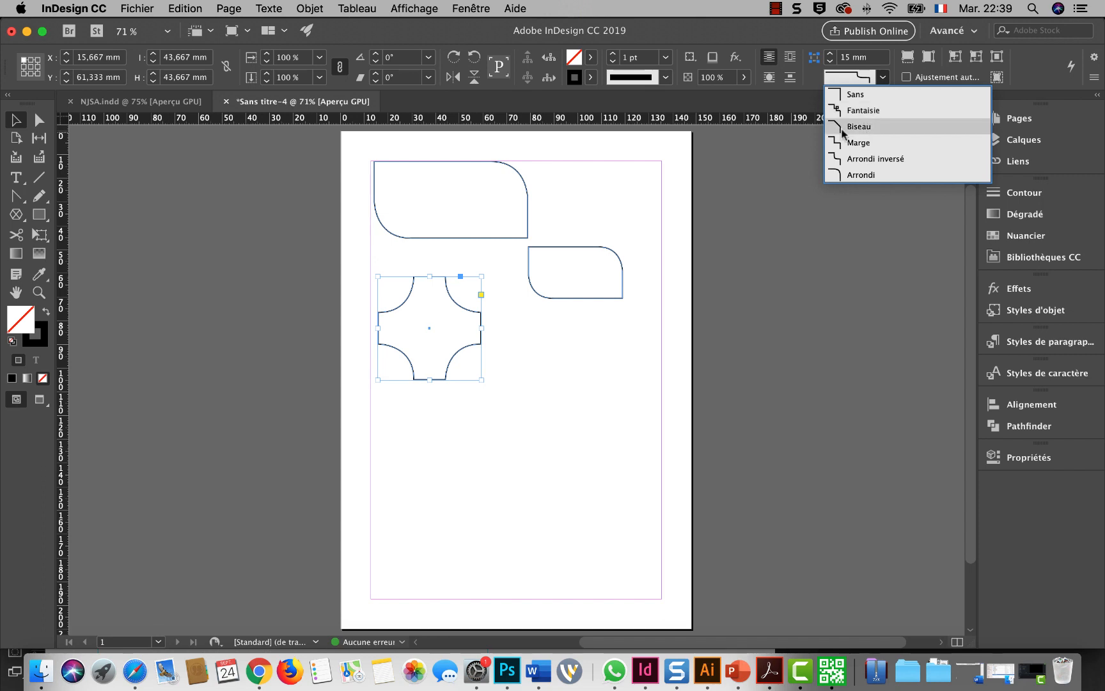
{"action": "left_click", "coordinate": [858, 127]}
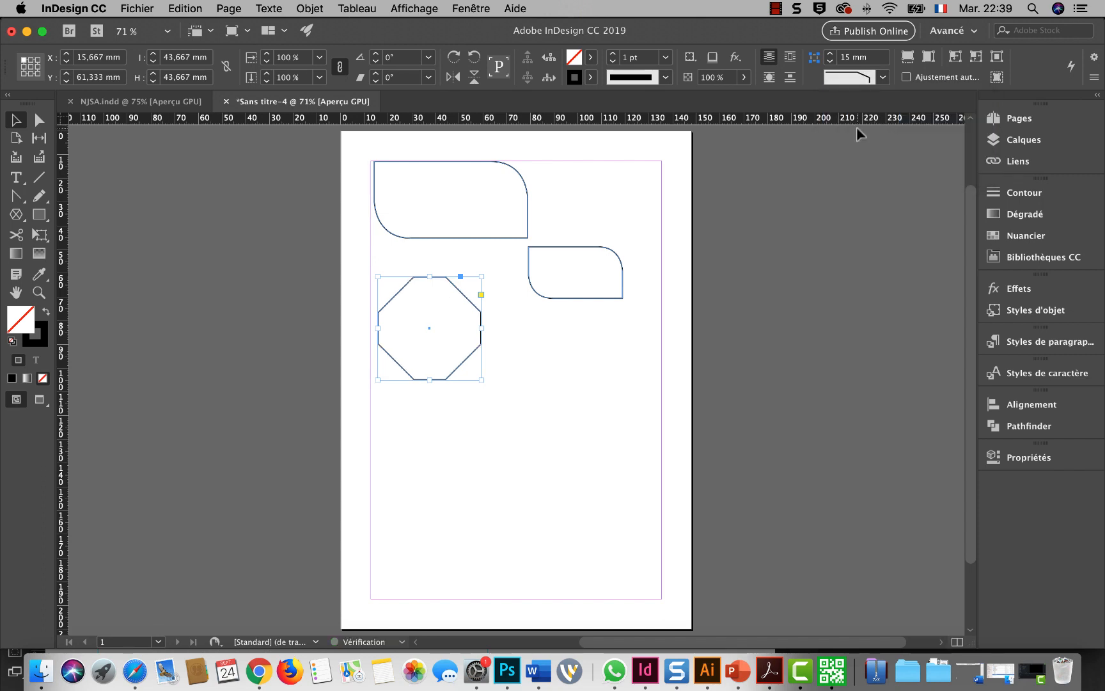
{"action": "left_click", "coordinate": [883, 78]}
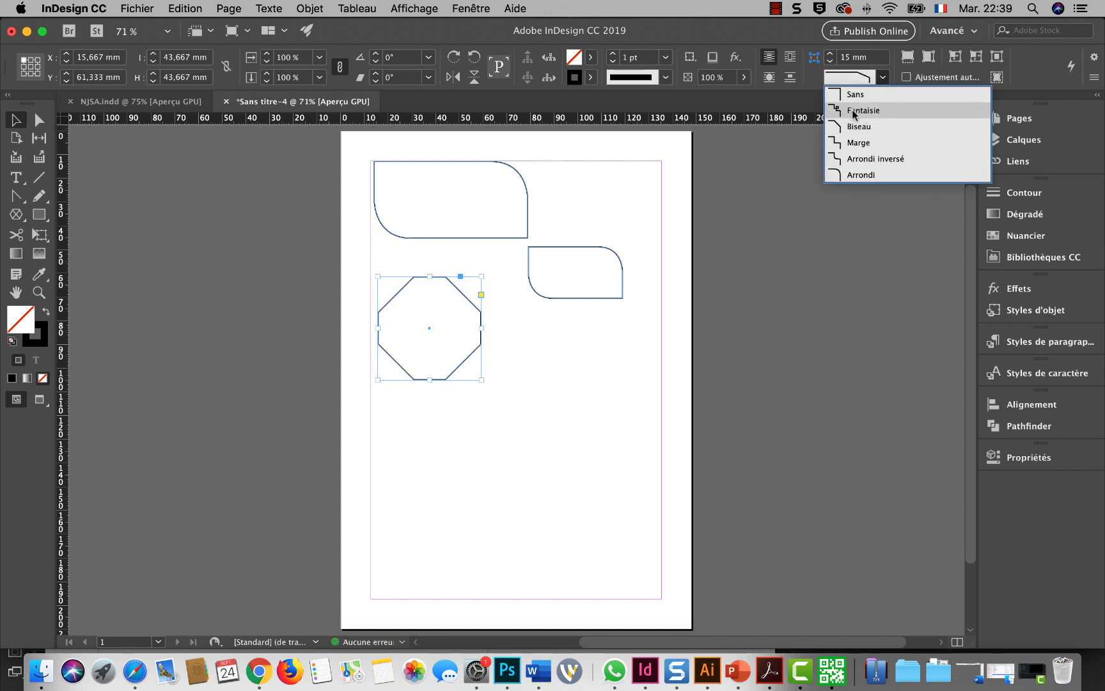
{"action": "left_click", "coordinate": [856, 107]}
{"action": "left_click", "coordinate": [884, 78]}
{"action": "left_click", "coordinate": [852, 97]}
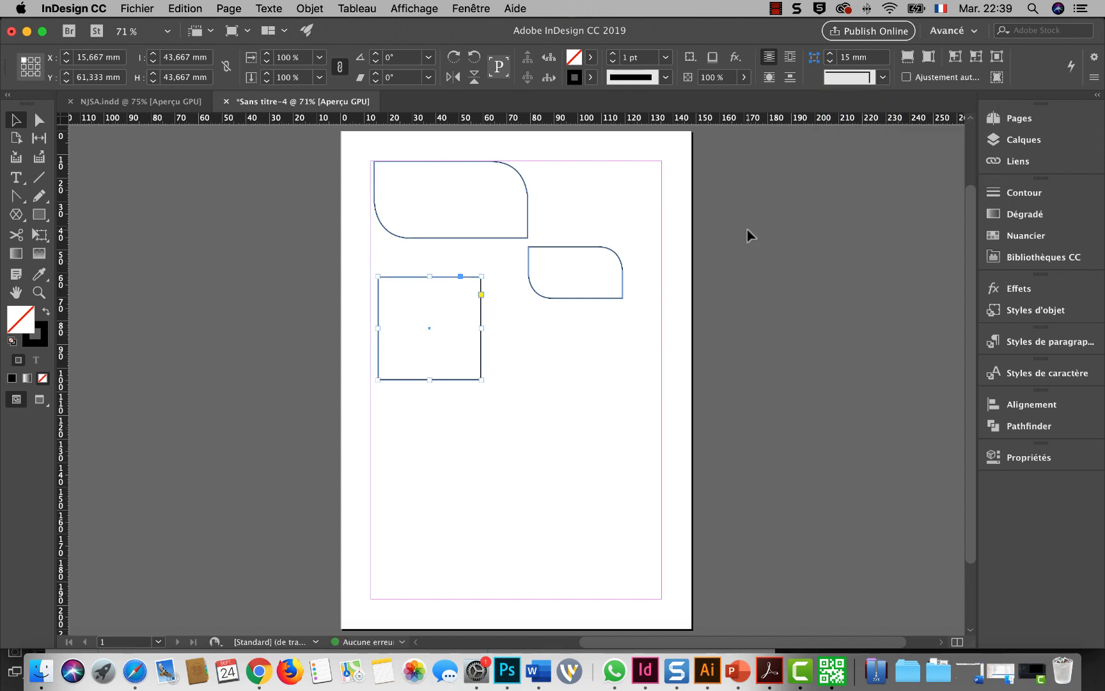
Unlink the square's corner settings, try Arrondi at 19 mm on its upper-left corner only, and cancel the options
{"action": "left_click", "coordinate": [814, 58], "text": "alt"}
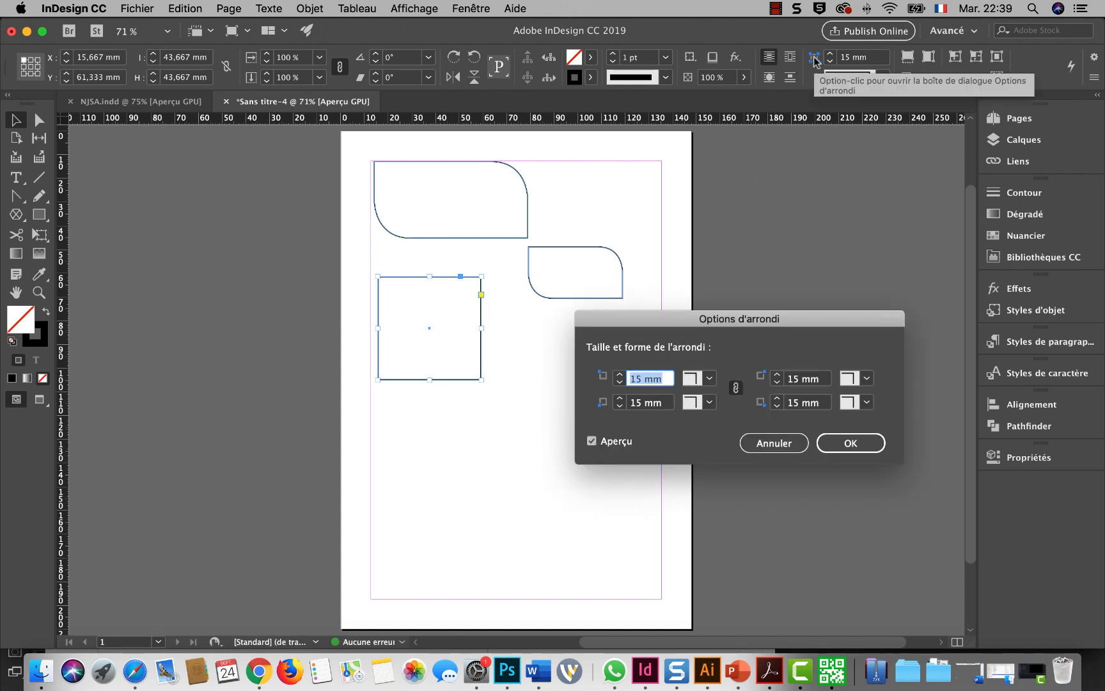
{"action": "left_click", "coordinate": [736, 389]}
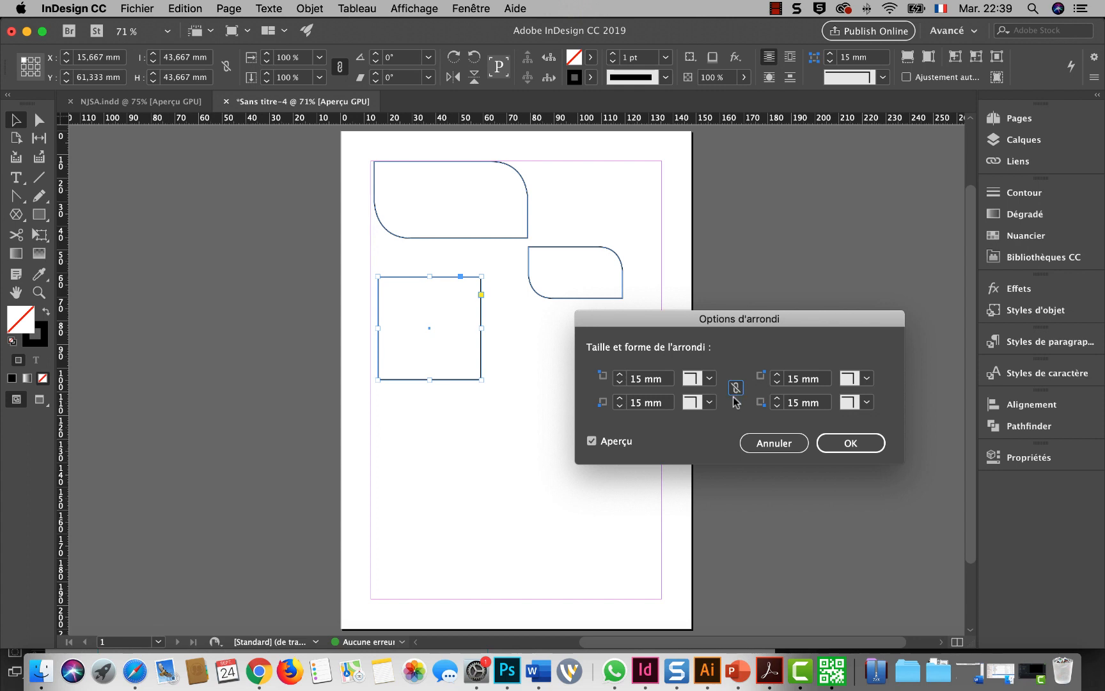
{"action": "left_click", "coordinate": [620, 376]}
{"action": "left_click", "coordinate": [620, 376]}
{"action": "left_click", "coordinate": [709, 378]}
{"action": "left_click", "coordinate": [718, 476]}
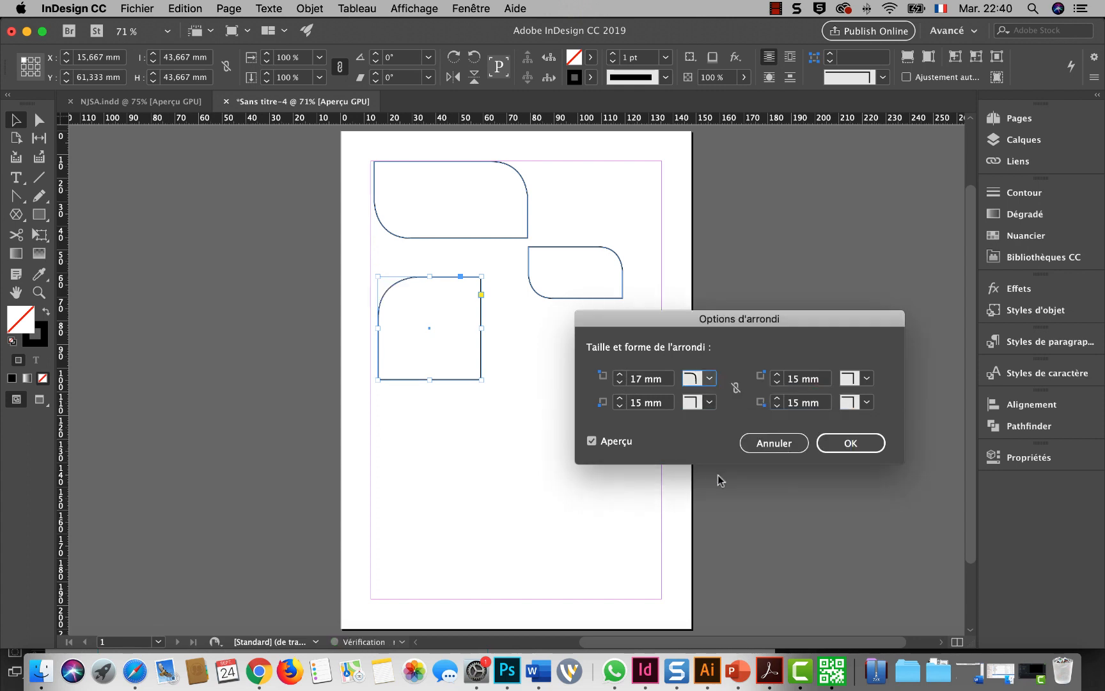
{"action": "left_click", "coordinate": [618, 377]}
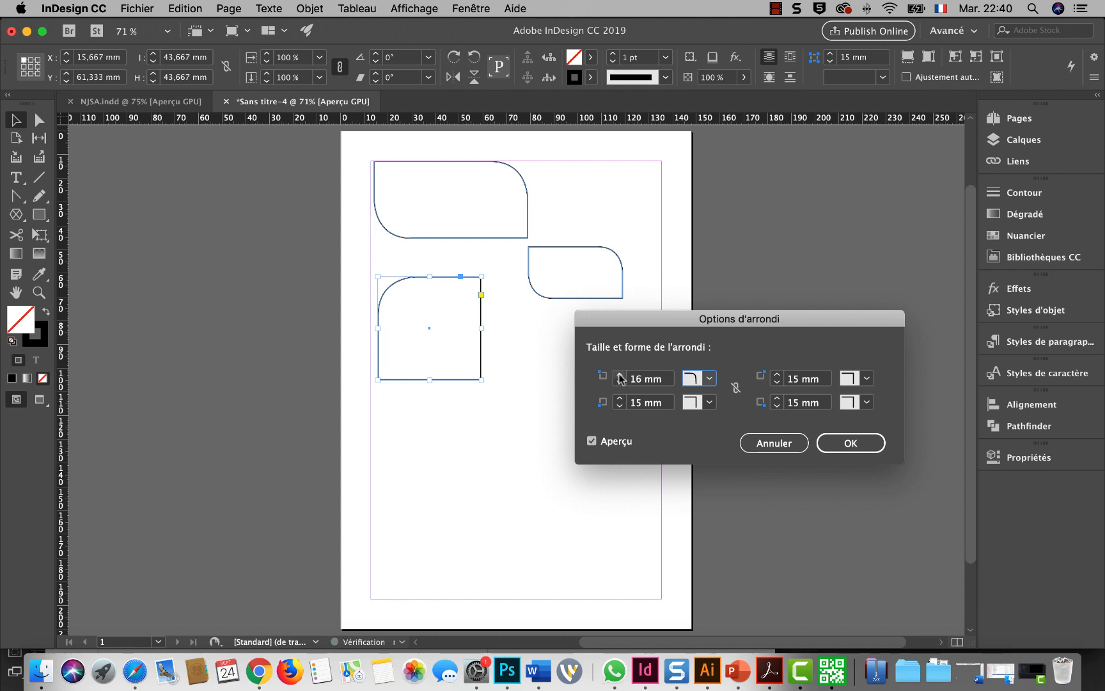
{"action": "left_click", "coordinate": [618, 376]}
{"action": "left_click", "coordinate": [618, 377]}
{"action": "left_click", "coordinate": [618, 377]}
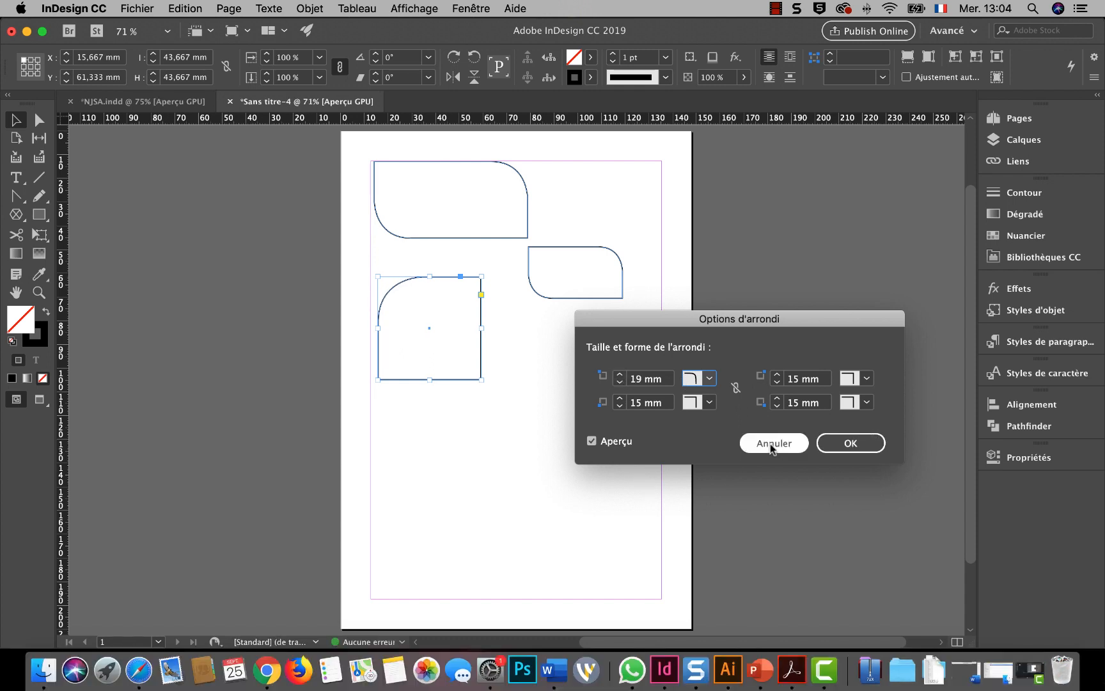
{"action": "left_click", "coordinate": [770, 443]}
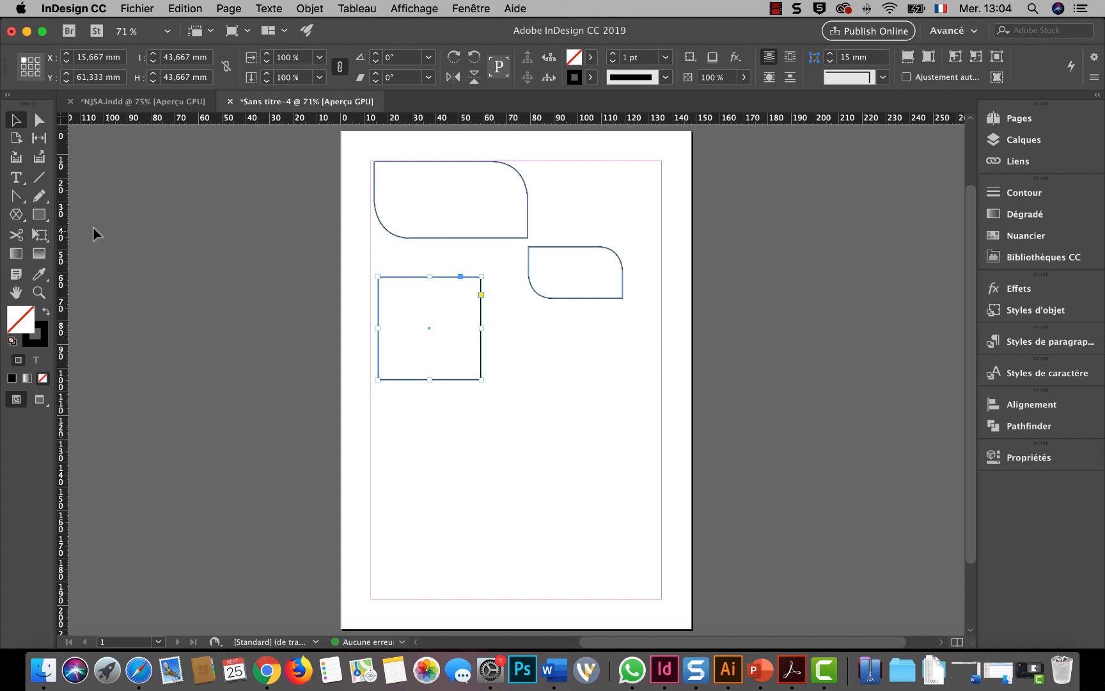
Create a six-sided polygon 46.25 mm wide and 40.25 mm high in the lower part of the page, with 0 % star inset
{"action": "left_click", "coordinate": [40, 216]}
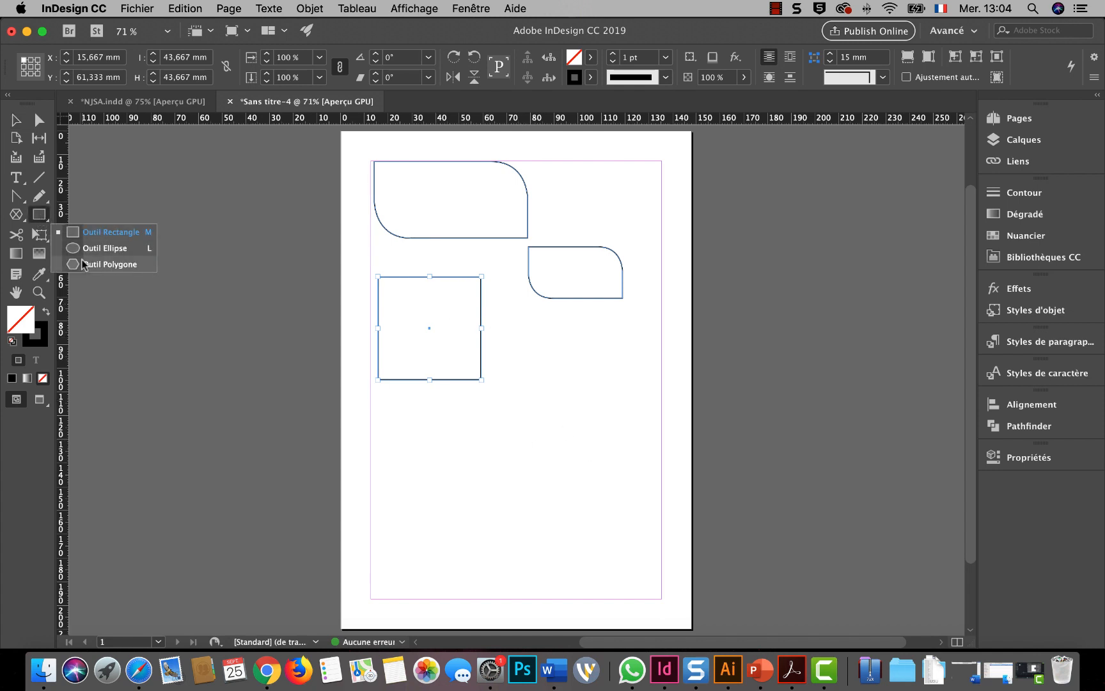
{"action": "left_click", "coordinate": [109, 264]}
{"action": "left_click", "coordinate": [494, 481]}
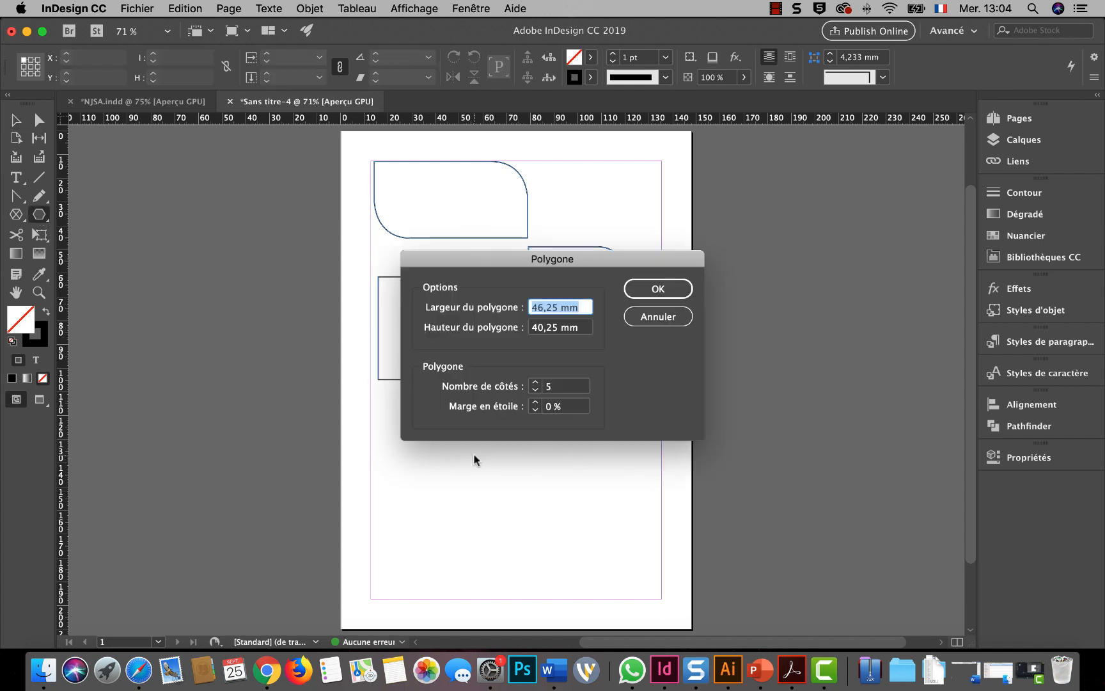
{"action": "left_click", "coordinate": [557, 386]}
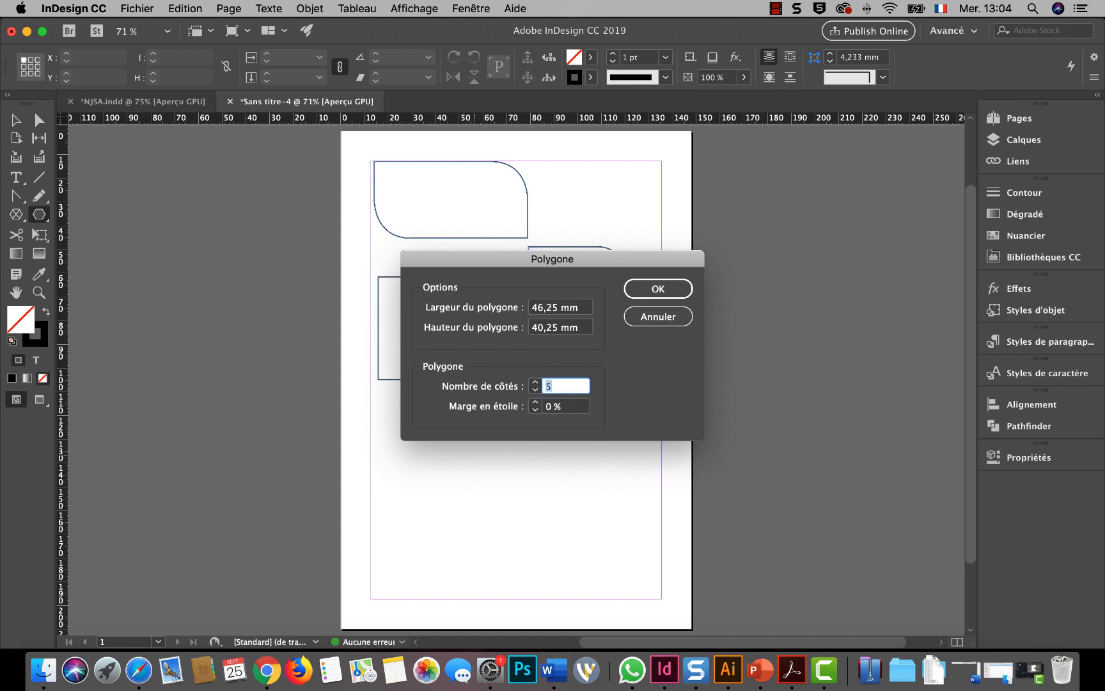
{"action": "left_click", "coordinate": [658, 288]}
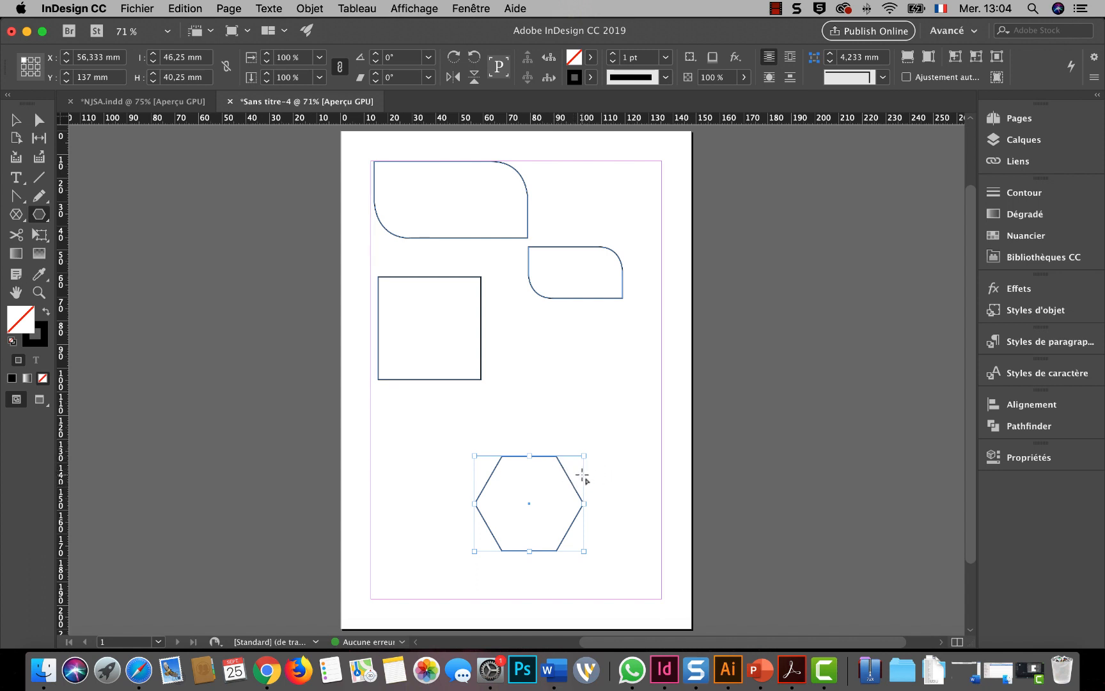
Round all corners of the hexagon with the Arrondi shape at a size of 9 mm
{"action": "left_click", "coordinate": [813, 57]}
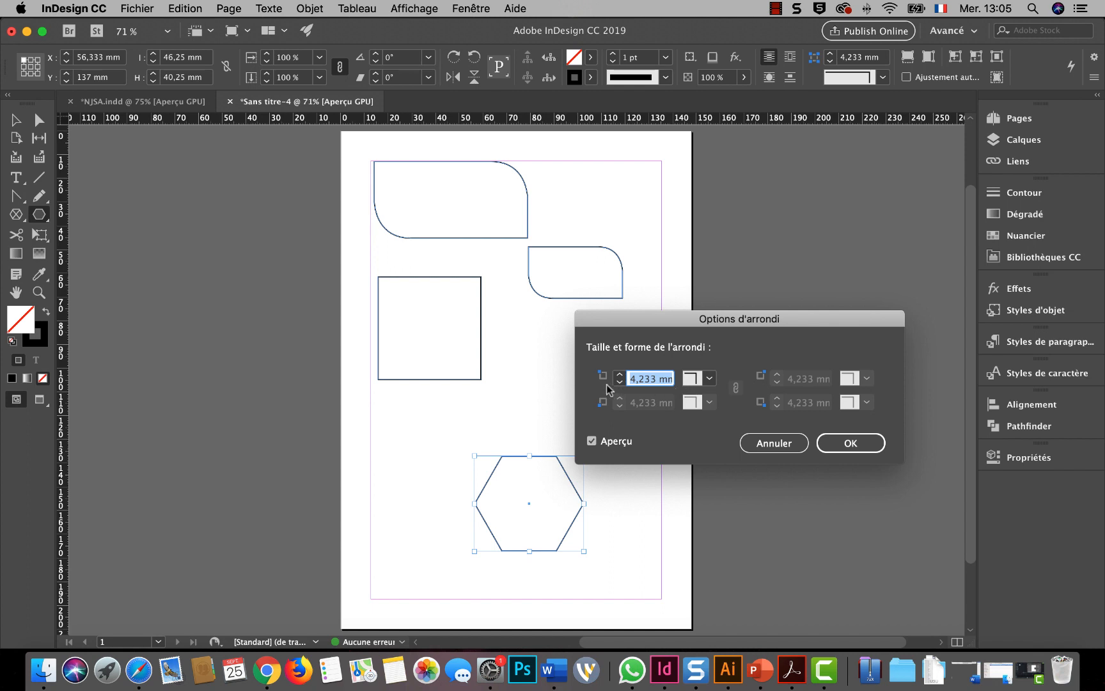
{"action": "left_click", "coordinate": [710, 378]}
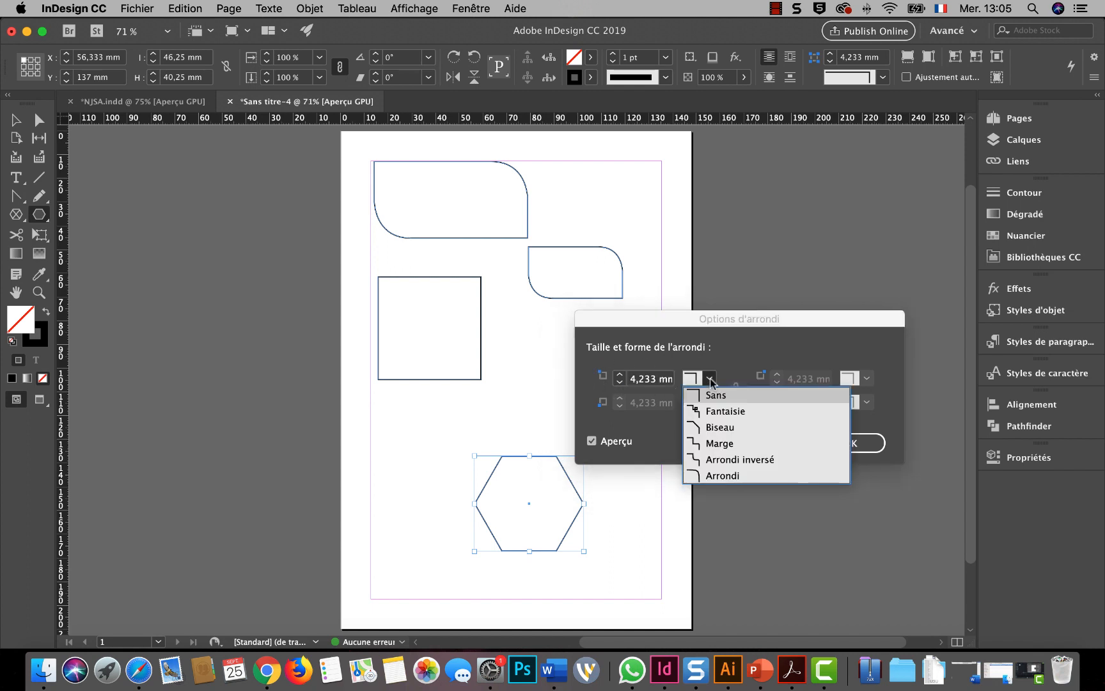
{"action": "left_click", "coordinate": [720, 475]}
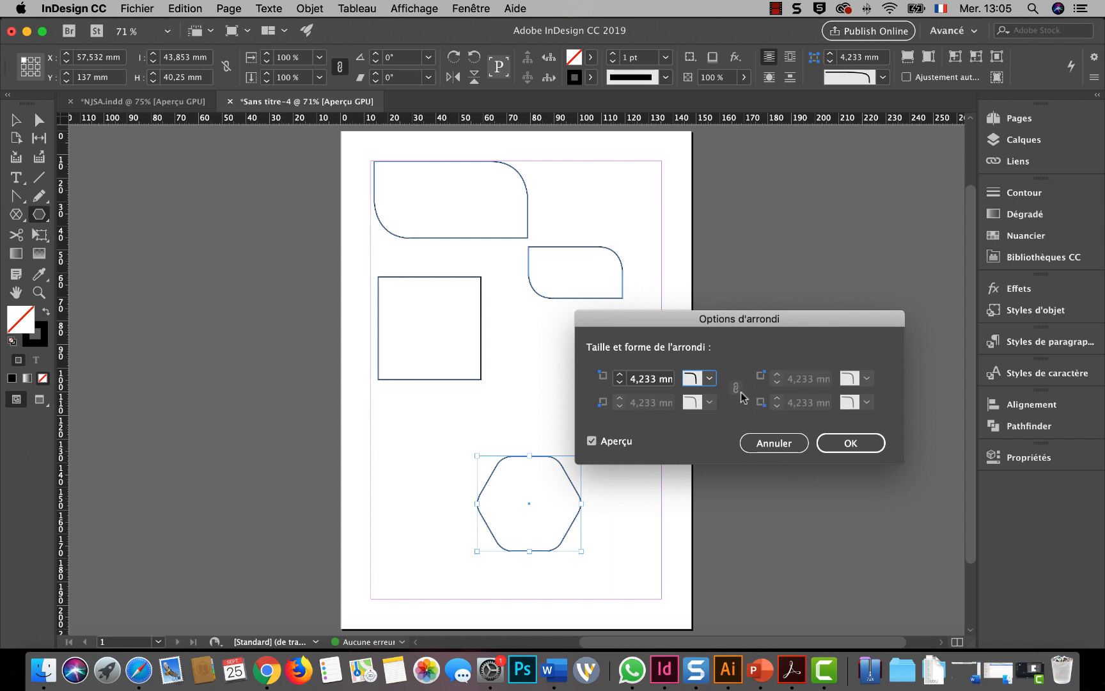
{"action": "key", "text": "Escape"}
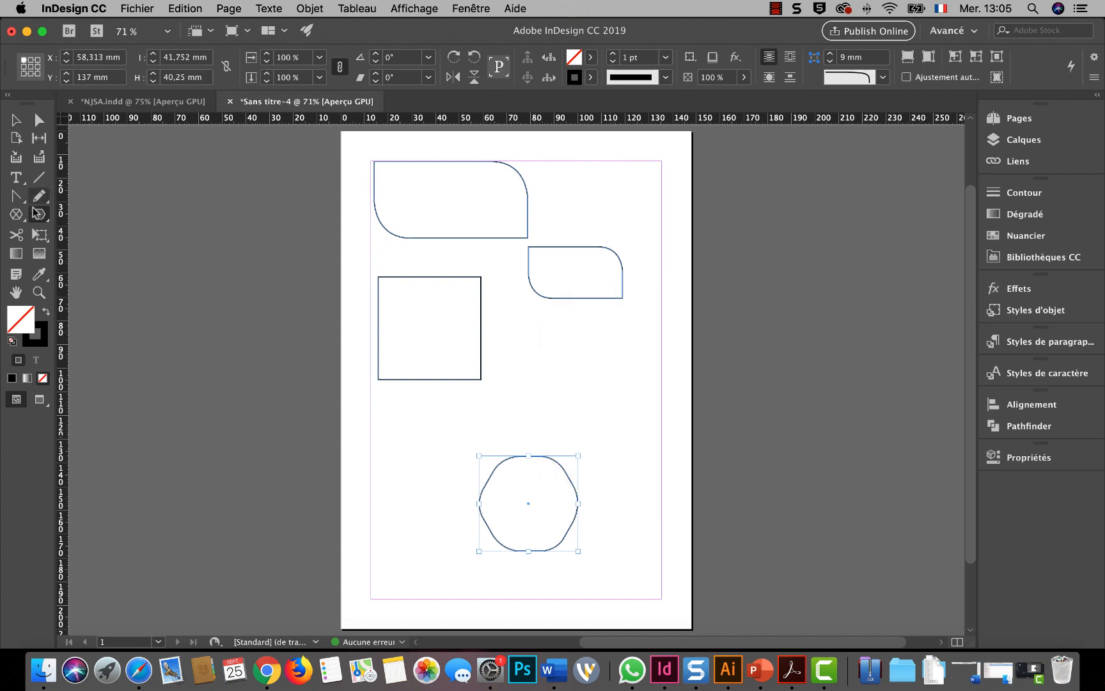
Draw a rectangular frame about 56.3 mm wide and 30 mm high above the hexagon and activate its corner editing
{"action": "left_click_drag", "start_coordinate": [17, 219], "coordinate": [54, 232]}
{"action": "mouse_move", "coordinate": [516, 332]}
{"action": "left_mouse_down"}
{"action": "mouse_move", "coordinate": [548, 382]}
{"action": "mouse_move", "coordinate": [650, 403]}
{"action": "left_mouse_up"}
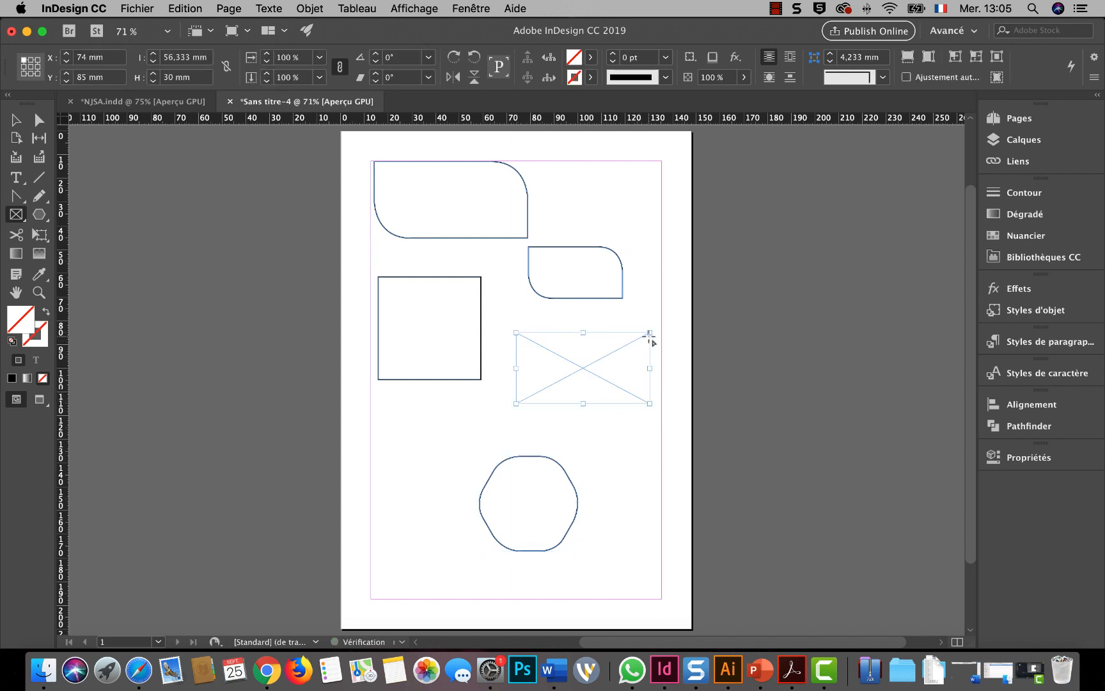
{"action": "key", "text": "v"}
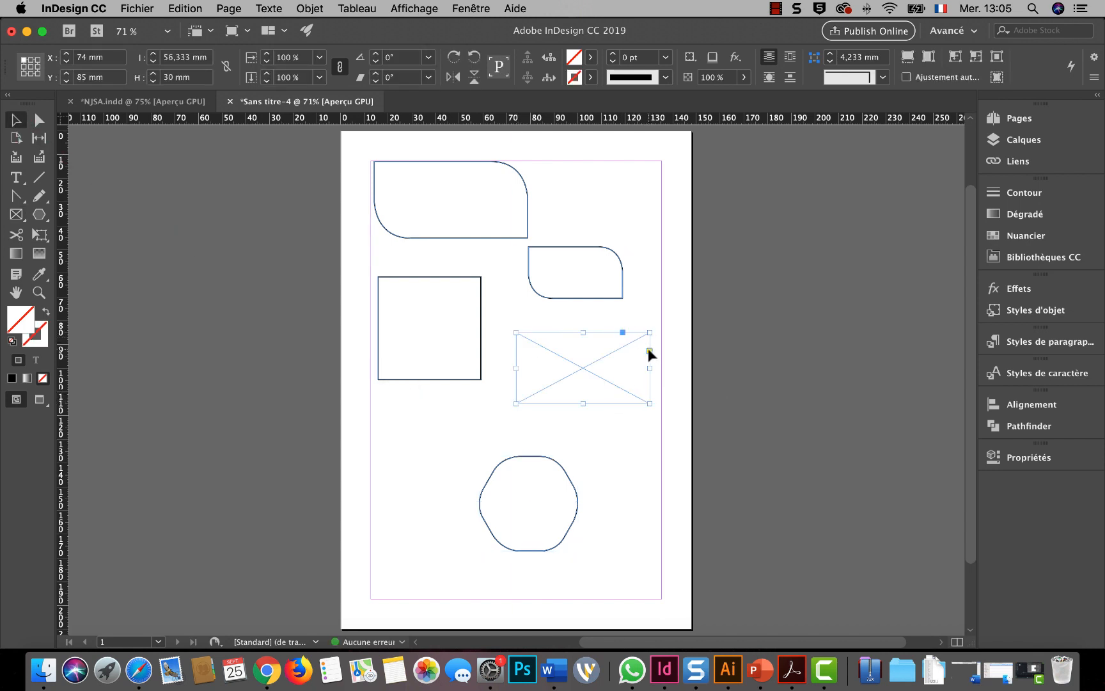
{"action": "left_click", "coordinate": [649, 351]}
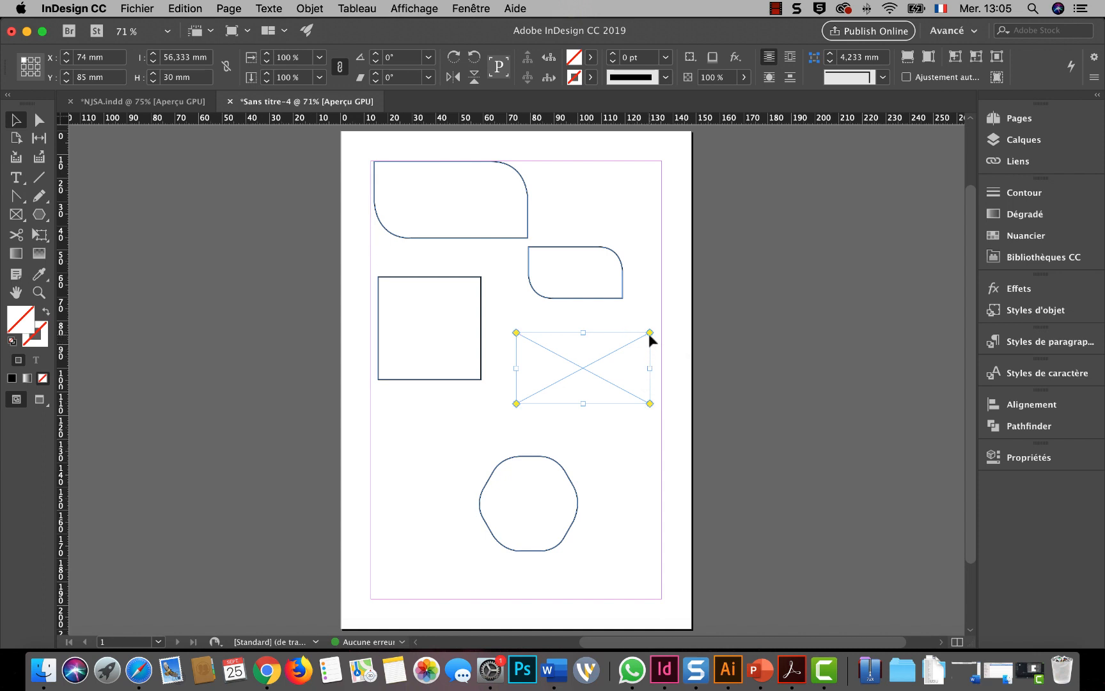